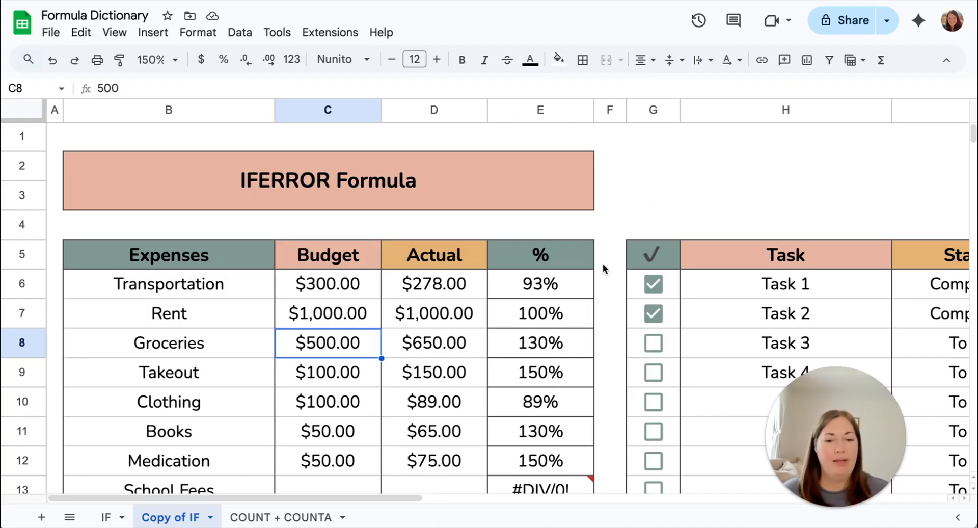
Examine the division errors in the % column for School Fees and the blank rows, checking the empty Actual cells D13 to D16.
scroll(603, 269, "down", 5)
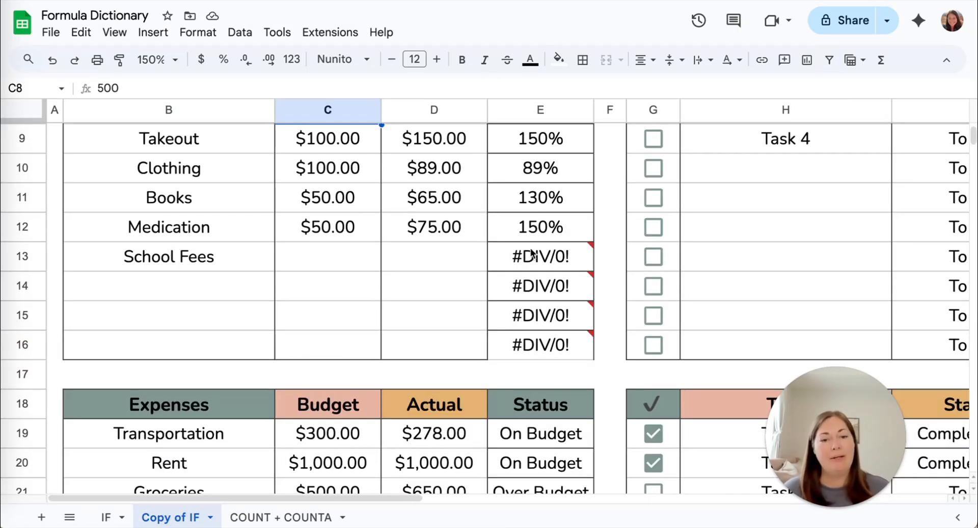
mouse_move(535, 281)
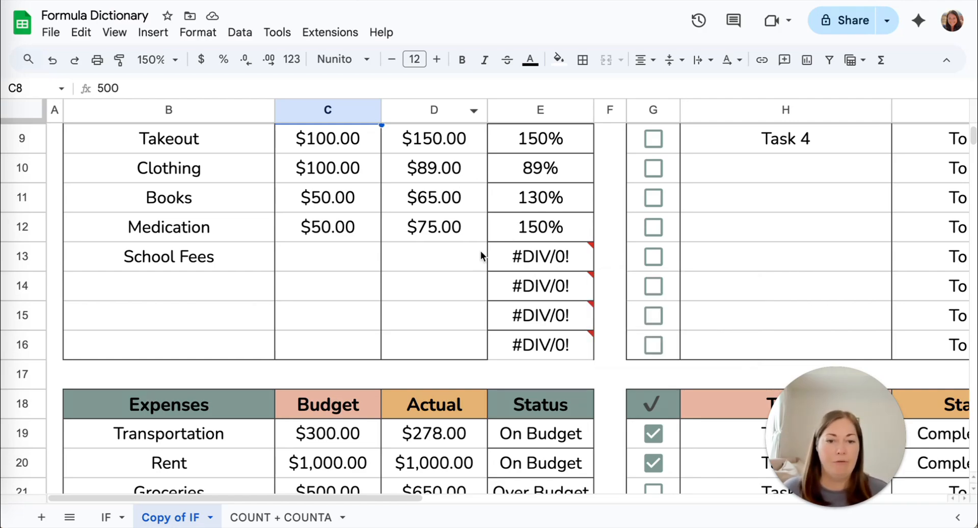
left_click(448, 259)
left_click(436, 289)
left_click(437, 317)
left_click(434, 345)
scroll(516, 270, "up", 3)
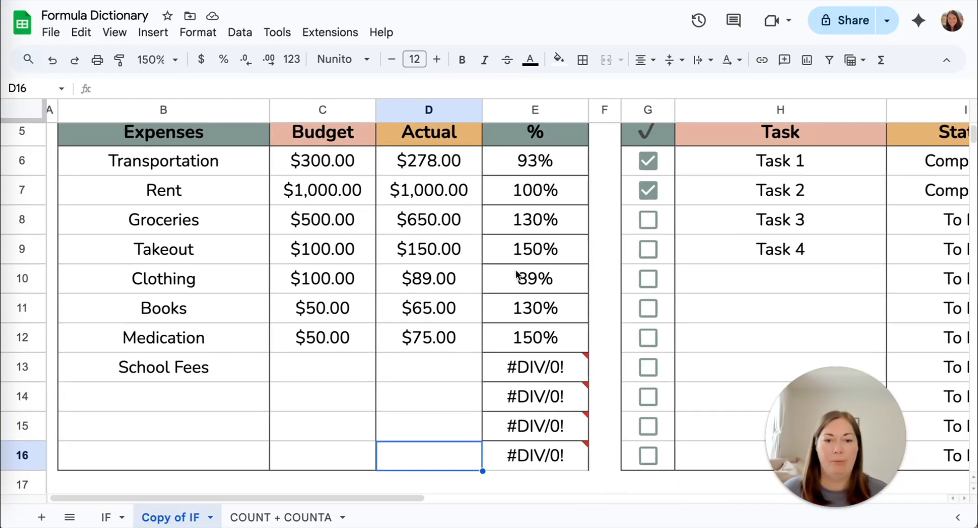
scroll(339, 187, "up", 2)
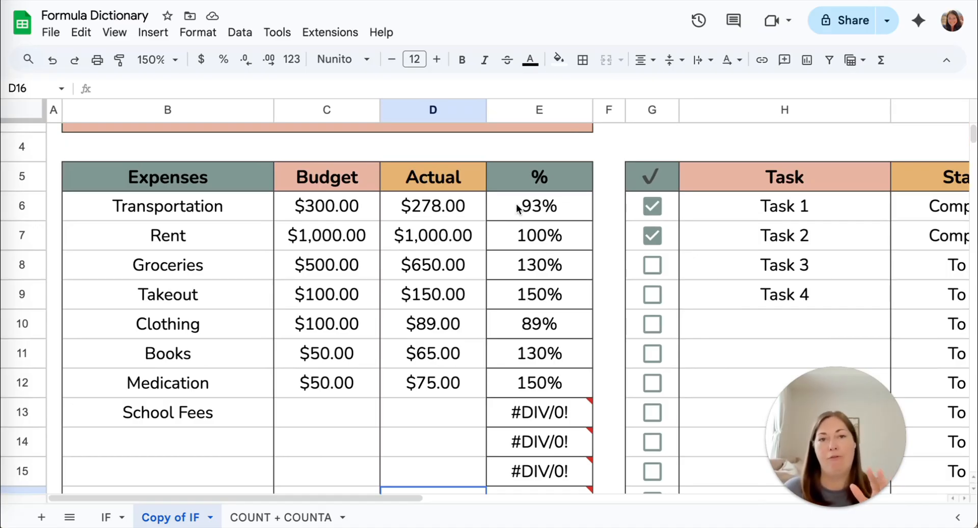
scroll(545, 247, "down", 5)
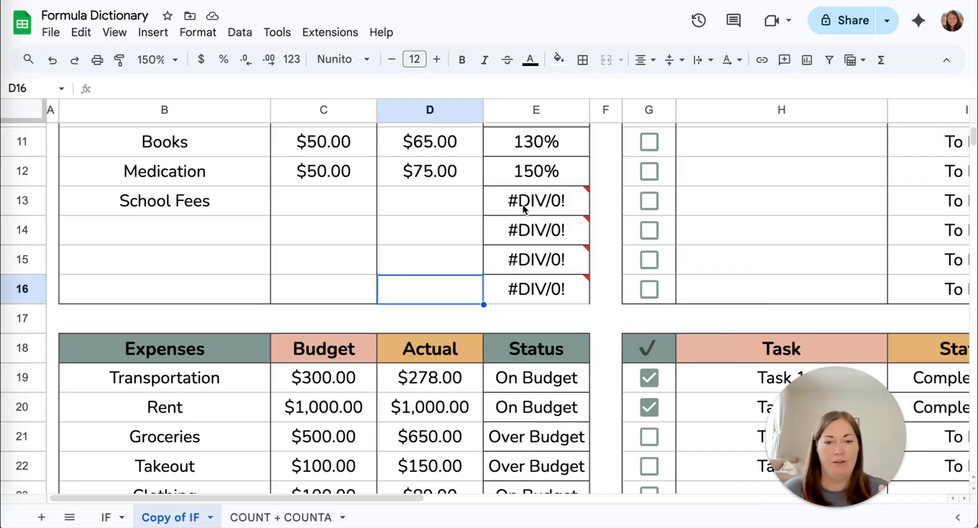
mouse_move(522, 203)
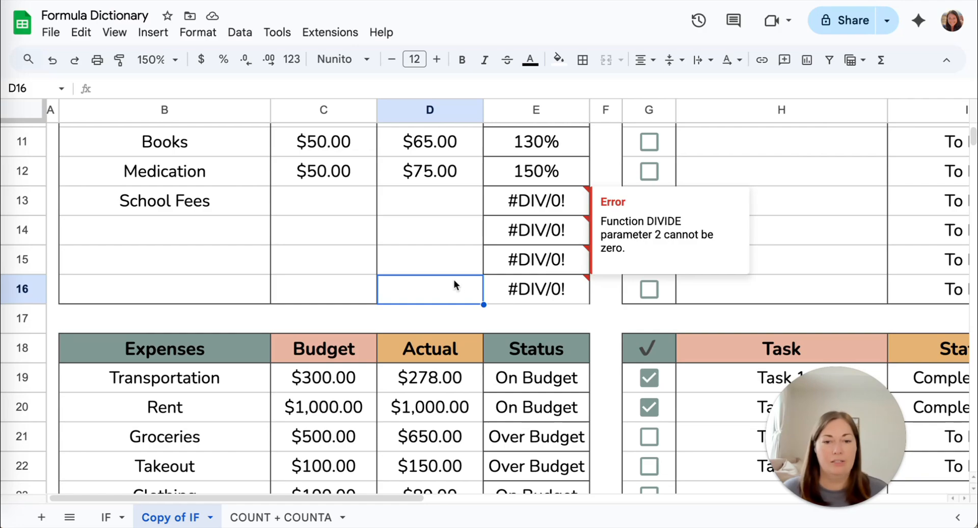
scroll(458, 278, "up", 1)
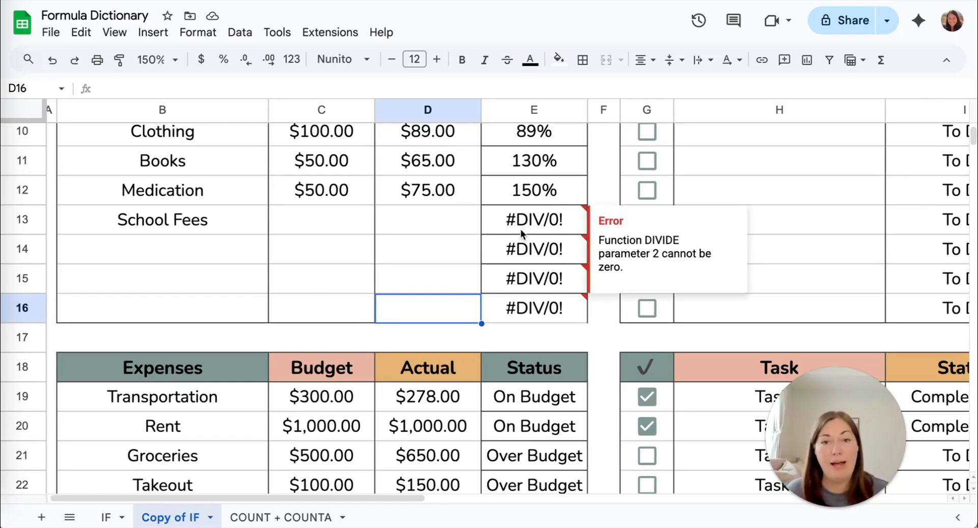
Enter a budget of 60 and an actual amount of 40 for School Fees.
left_click(322, 216)
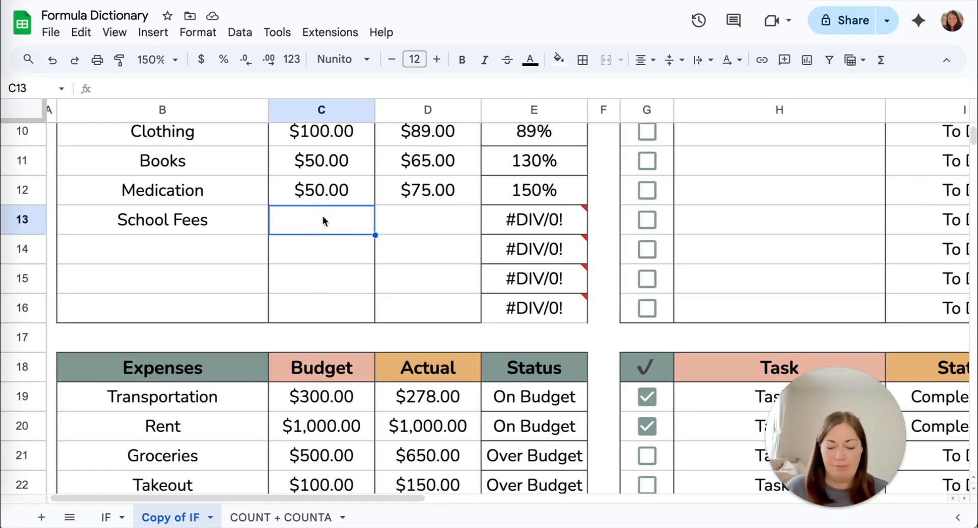
type("60")
key("Tab")
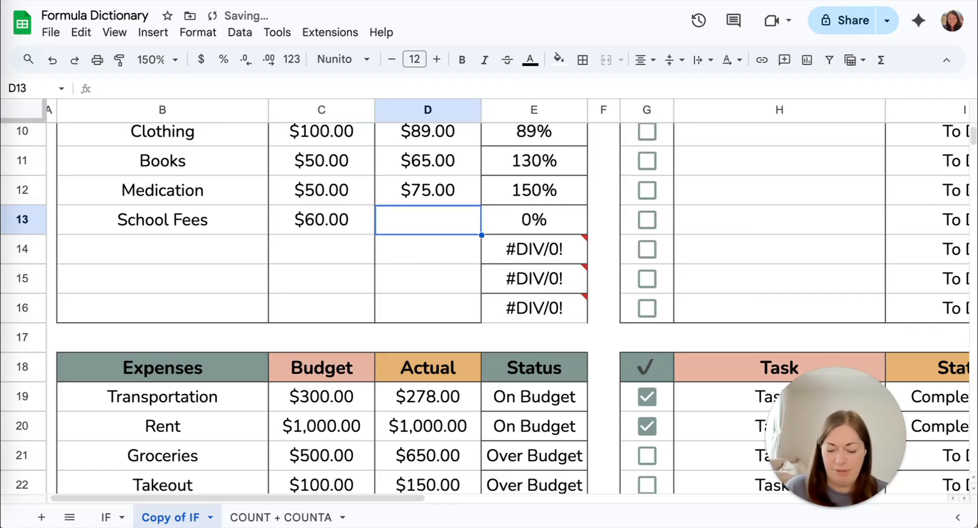
type("40")
key("Return")
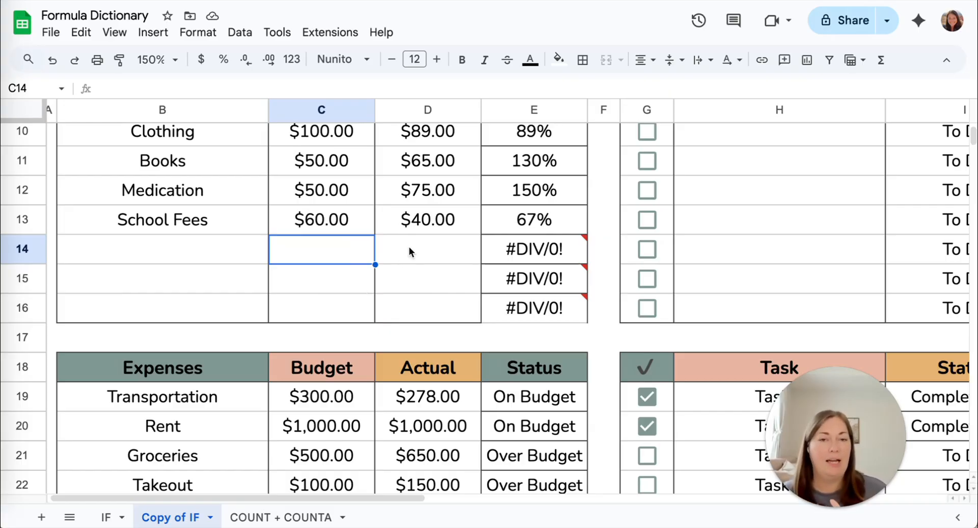
Clear the Budget and Actual amounts in C6:D13, check the % column, and undo the deletion.
left_click(425, 228)
scroll(306, 169, "up", 5)
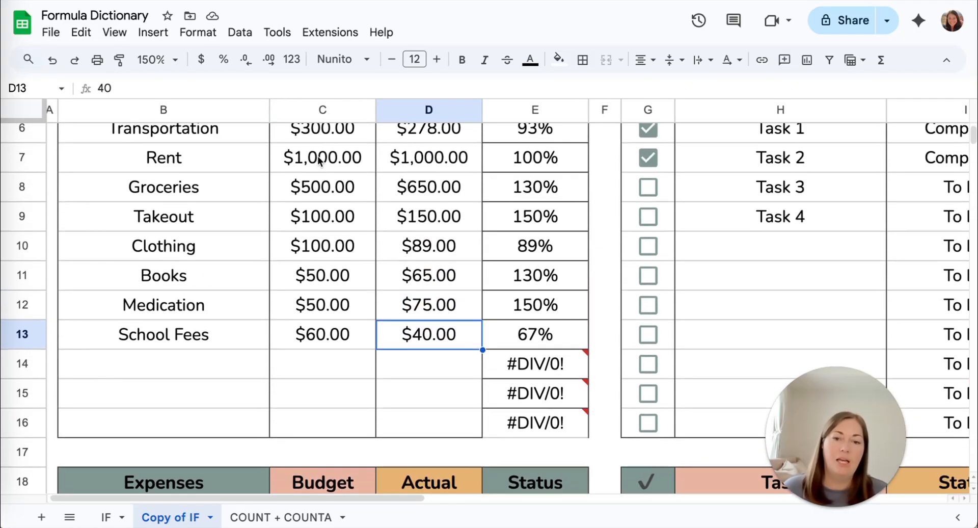
scroll(328, 136, "up", 1)
left_click(328, 170, "shift")
key("Delete")
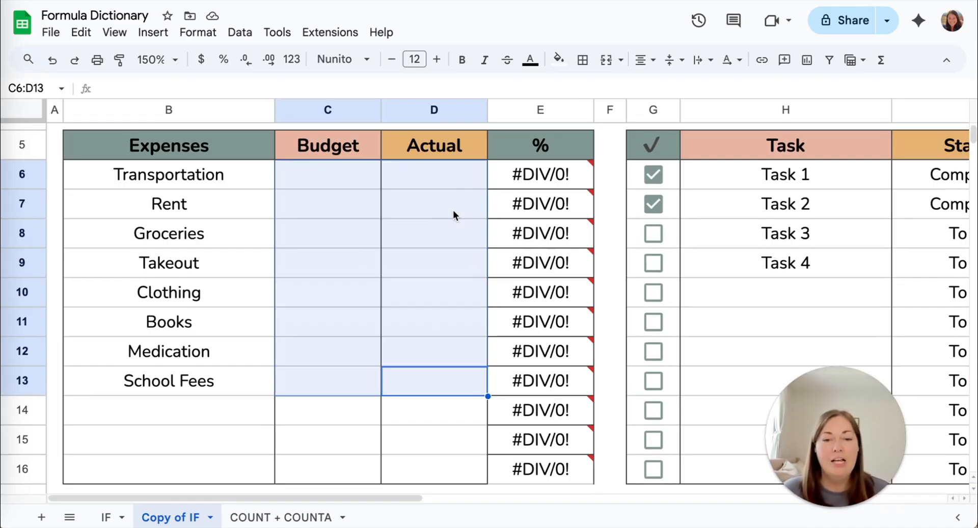
mouse_move(536, 273)
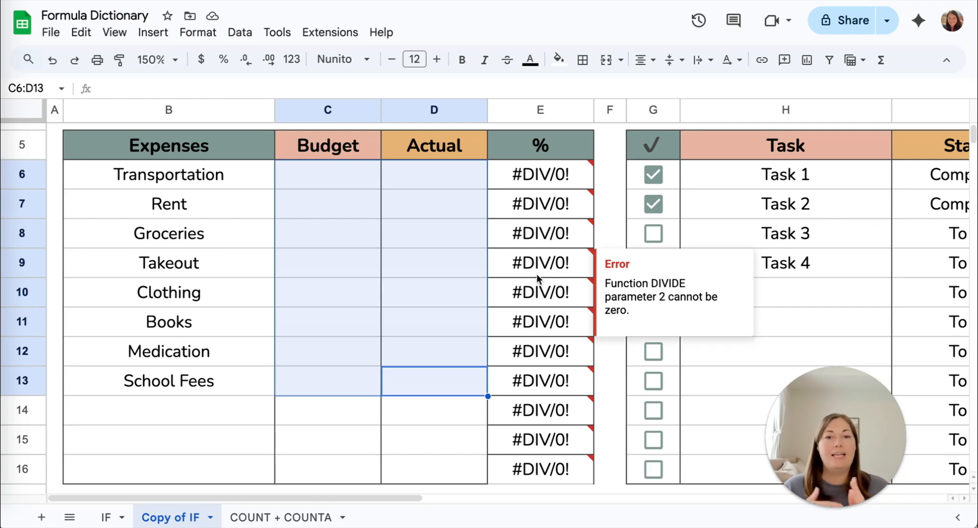
type("$300.00\t$278.00 $1,000.00\t$1,000.00 $500.00\t$650.00 $100.00\t$150.00 $100.00\t$89.00 $50.00\t$65.00 $50.00\t$75.00 $60.00\t$40.00")
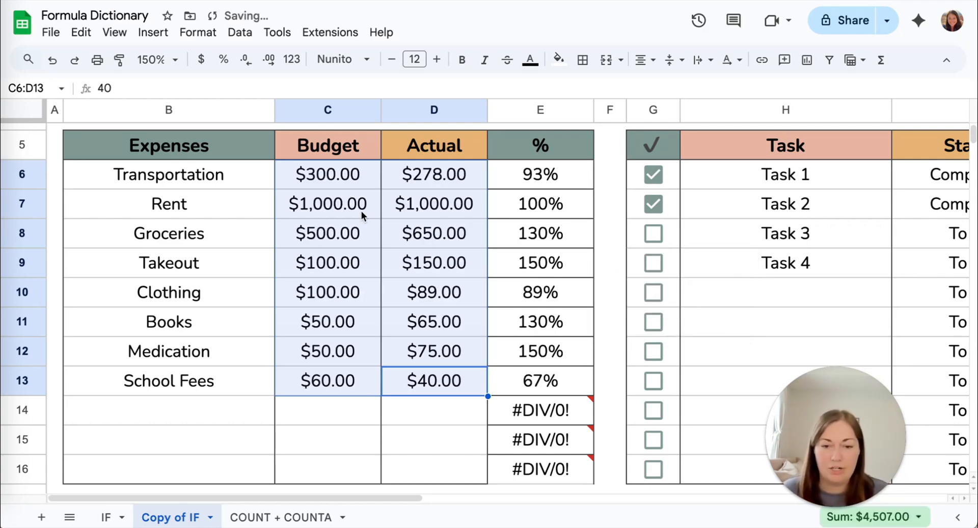
scroll(410, 387, "up", 1)
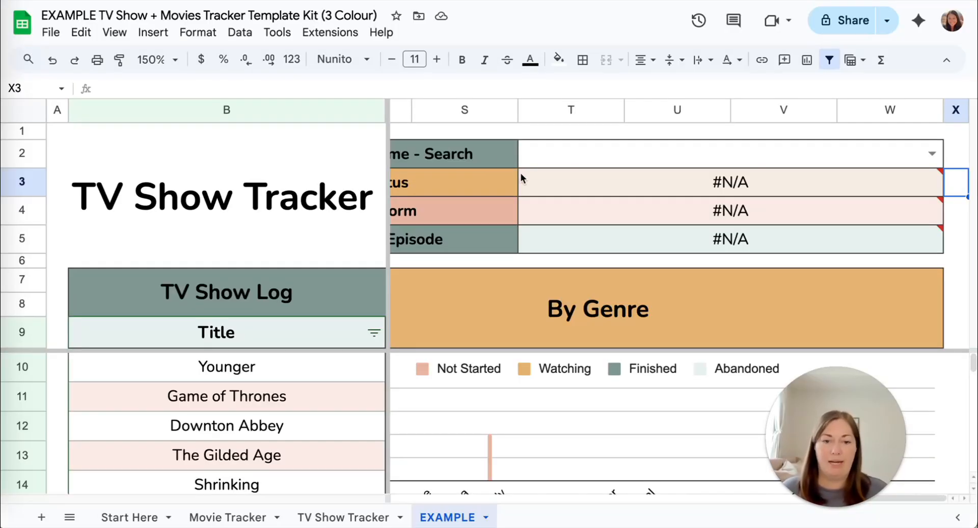
Switch to the TV Show + Movies Tracker spreadsheet and examine the Status, Platform and Current Episode lookup errors beneath the empty show search.
mouse_move(512, 183)
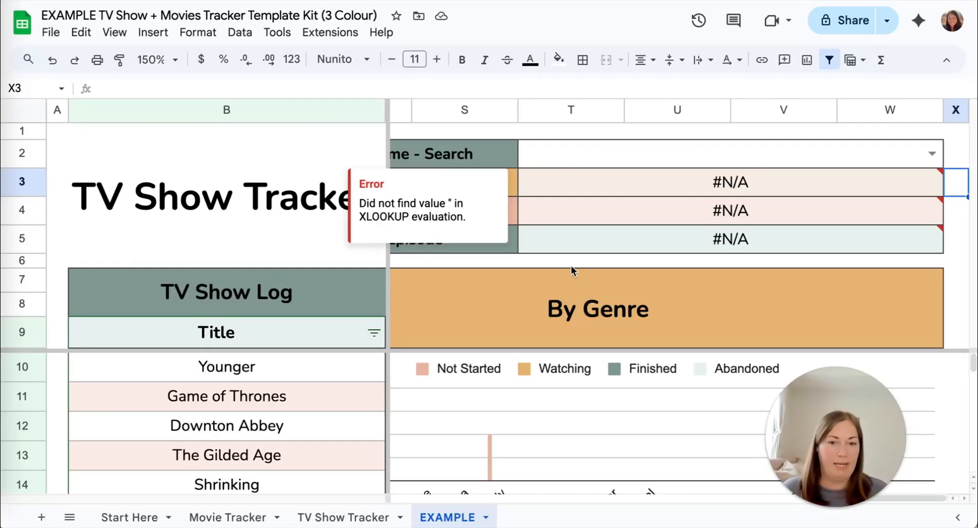
left_click(644, 134)
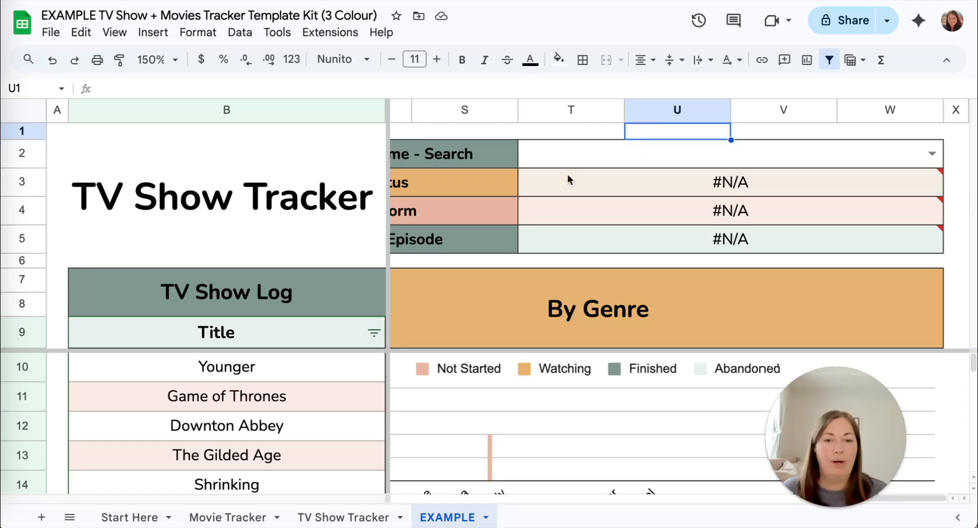
scroll(568, 178, "left", 3)
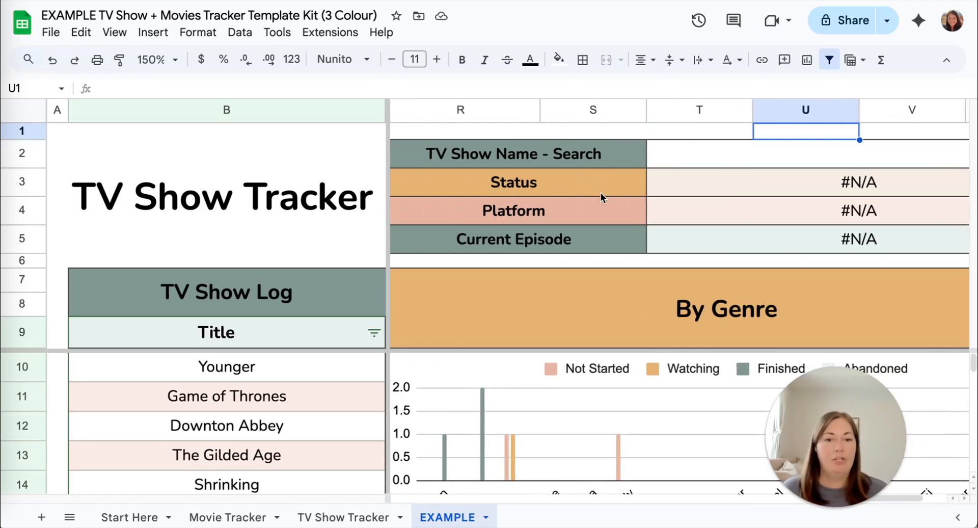
mouse_move(673, 189)
left_click(594, 262)
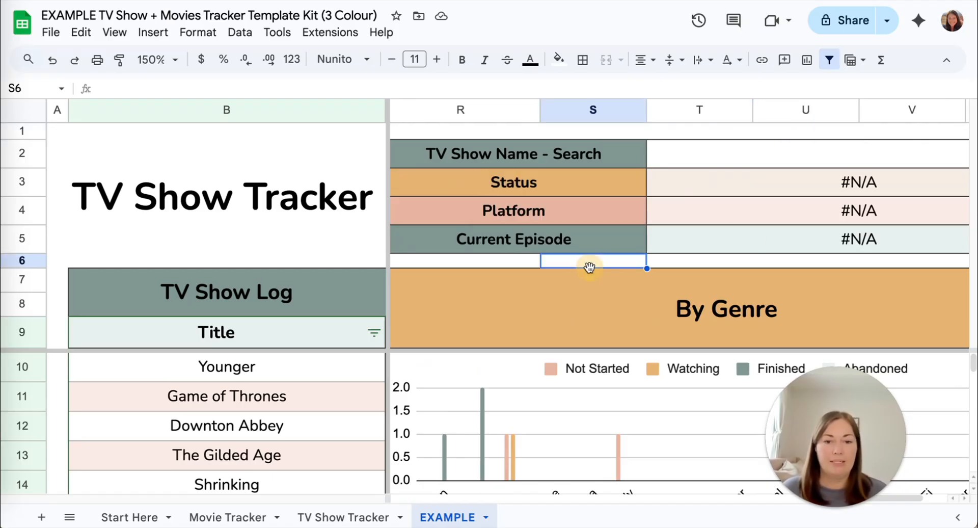
scroll(616, 246, "right", 3)
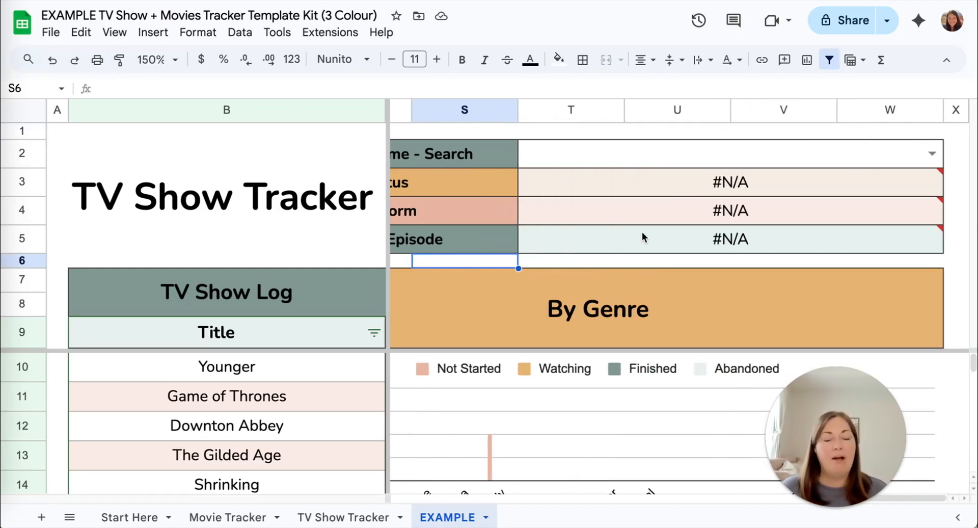
mouse_move(642, 232)
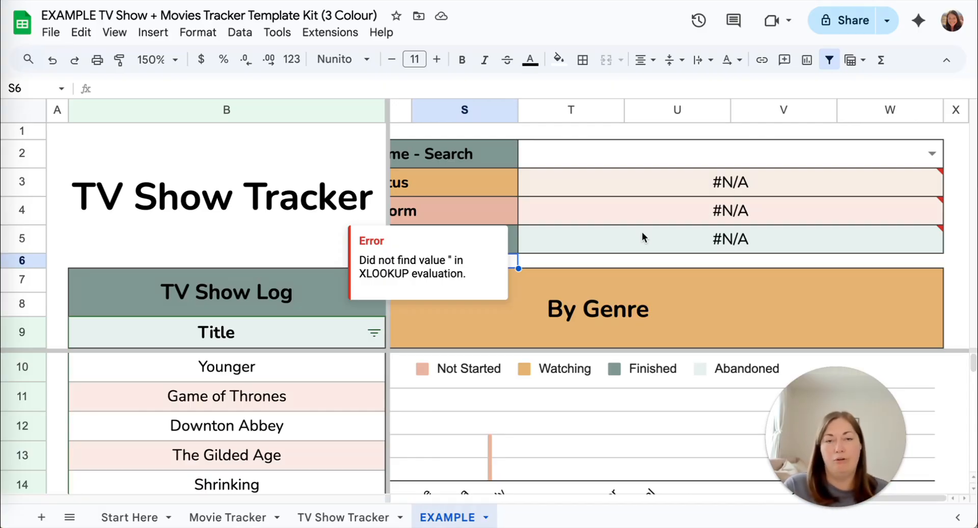
Choose Game of Thrones in the TV show name search, check its looked-up details, and clear the search again.
left_click(733, 153)
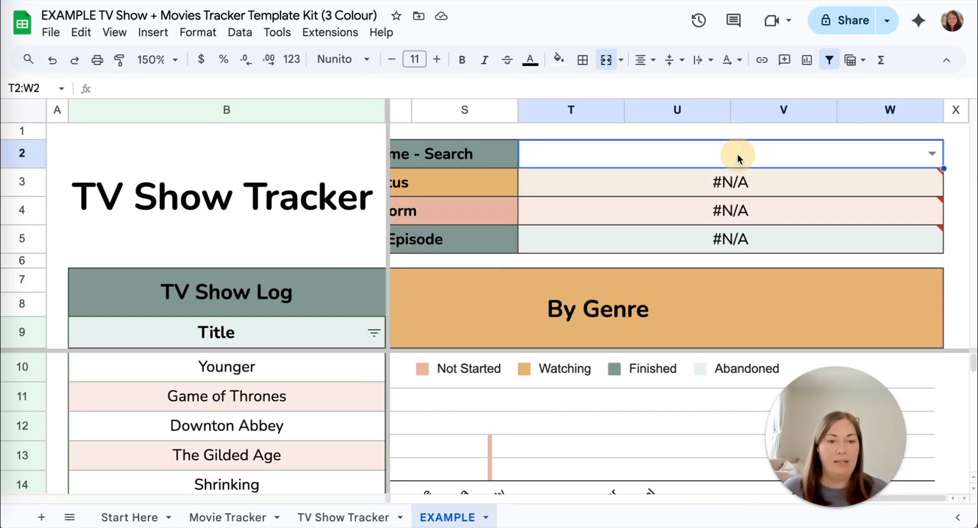
left_click(931, 154)
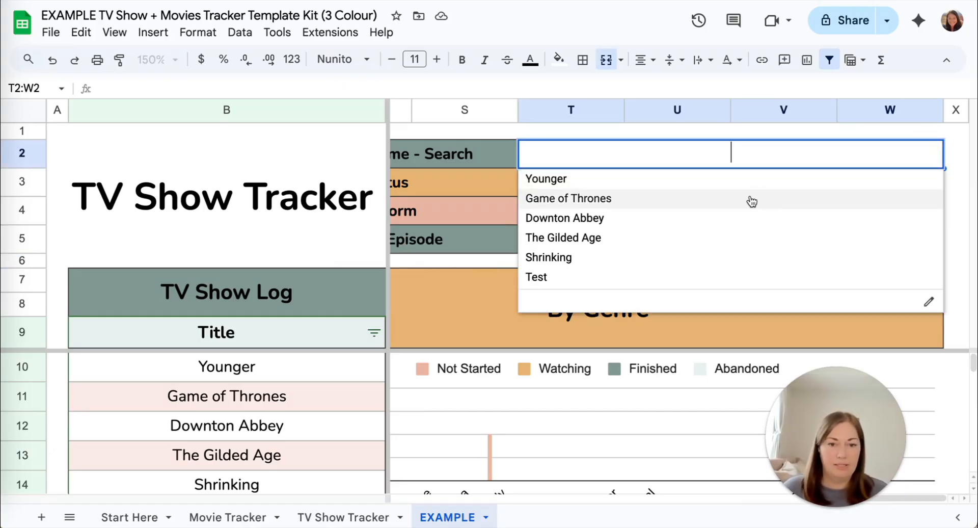
left_click(748, 197)
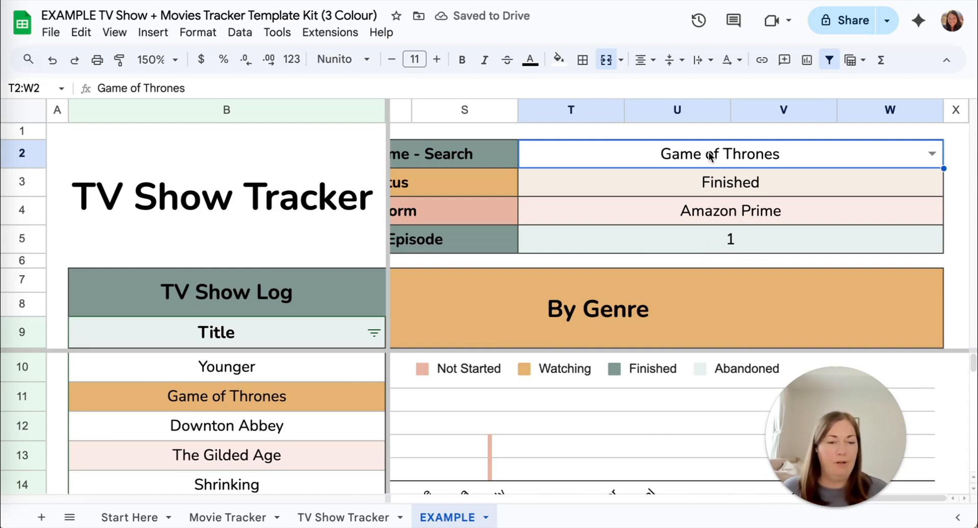
key("Delete")
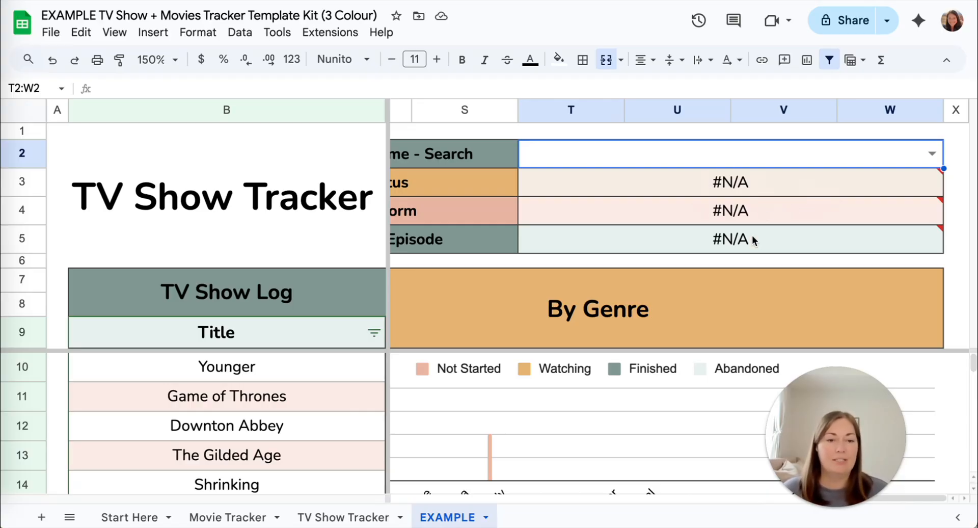
Choose Downton Abbey in the TV show name search, check its looked-up details, and clear the selection.
mouse_move(750, 240)
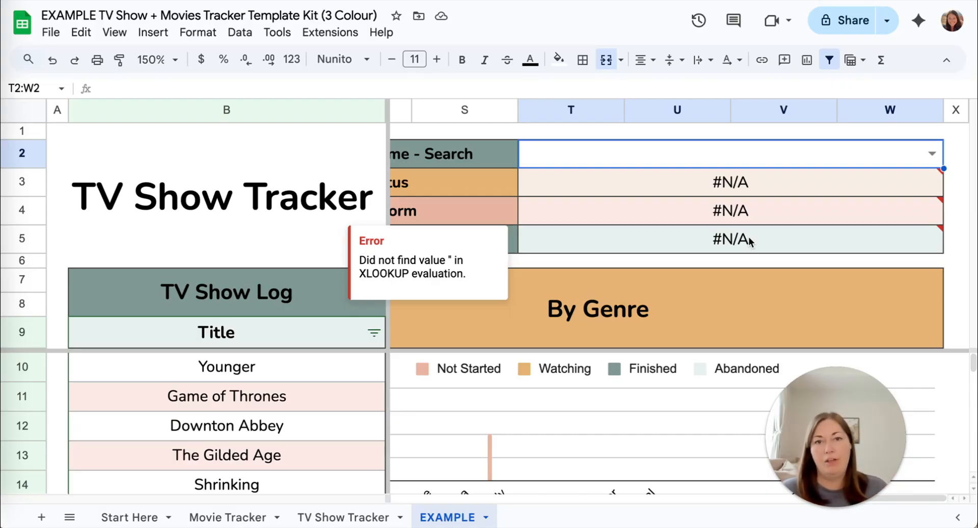
left_click(930, 153)
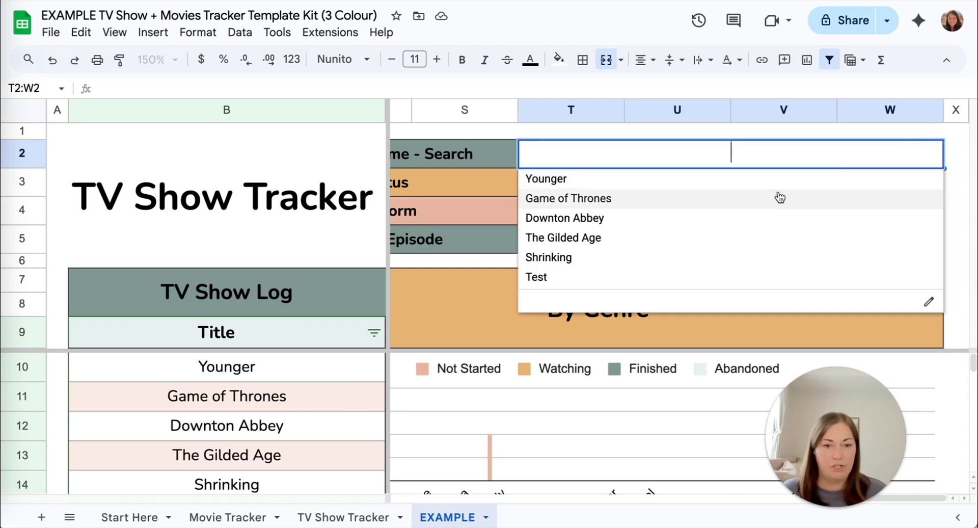
left_click(738, 219)
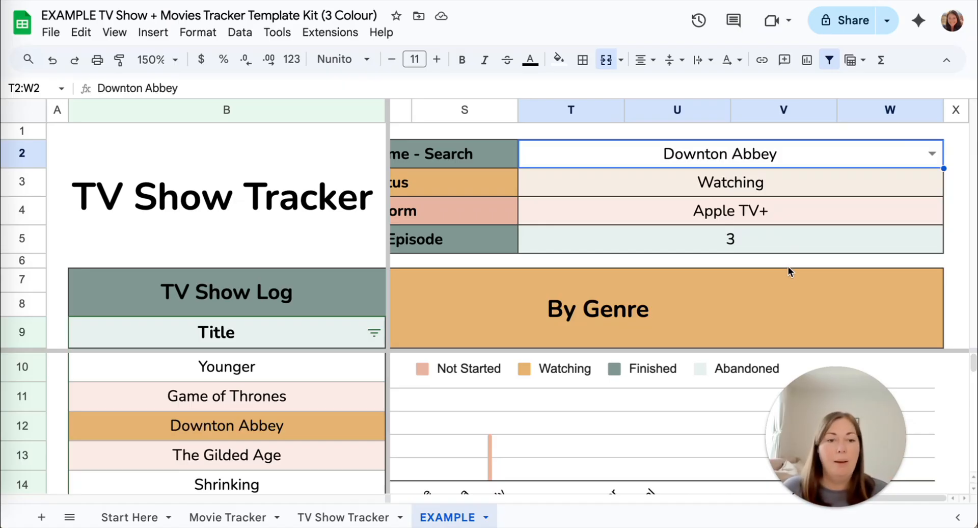
key("Delete")
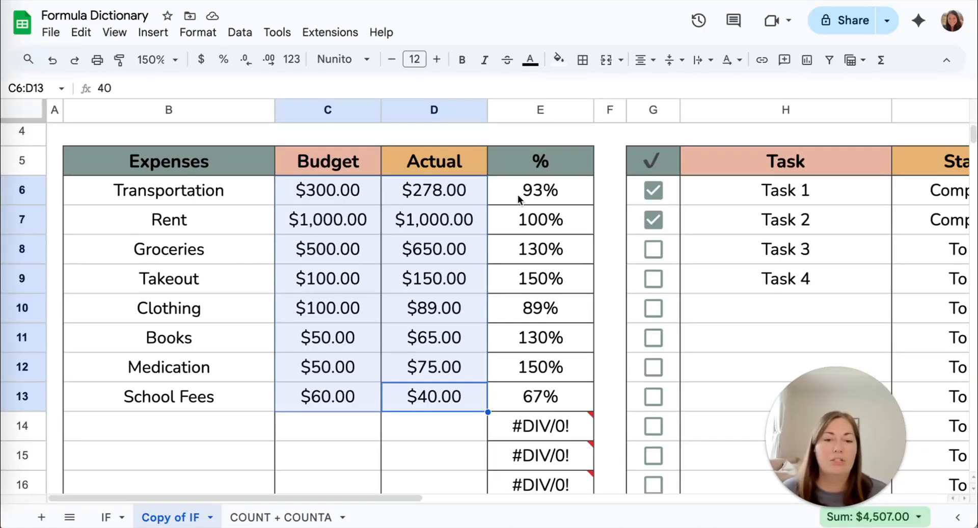
Start wrapping the D6/C6 division in E6 in an IFERROR function, using it as the value argument.
left_click(514, 196)
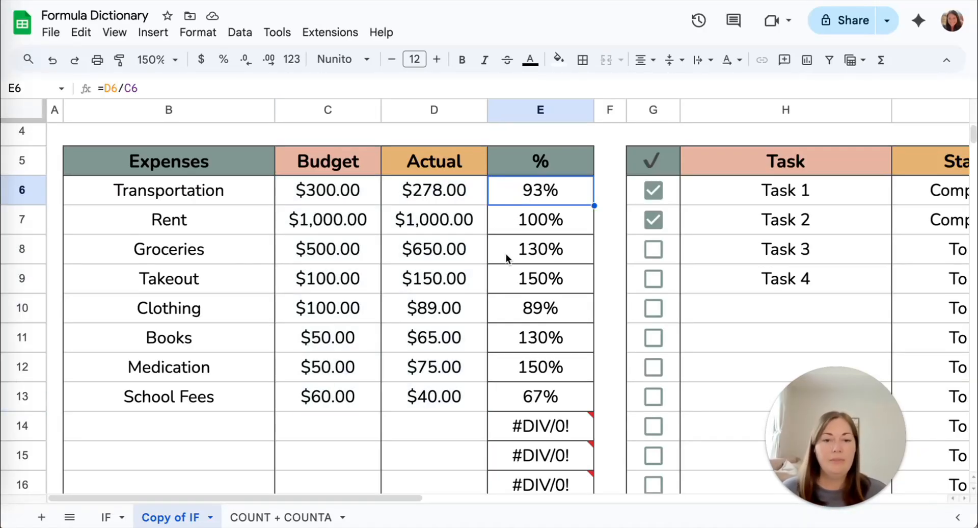
scroll(507, 257, "right", 1)
double_click(512, 201)
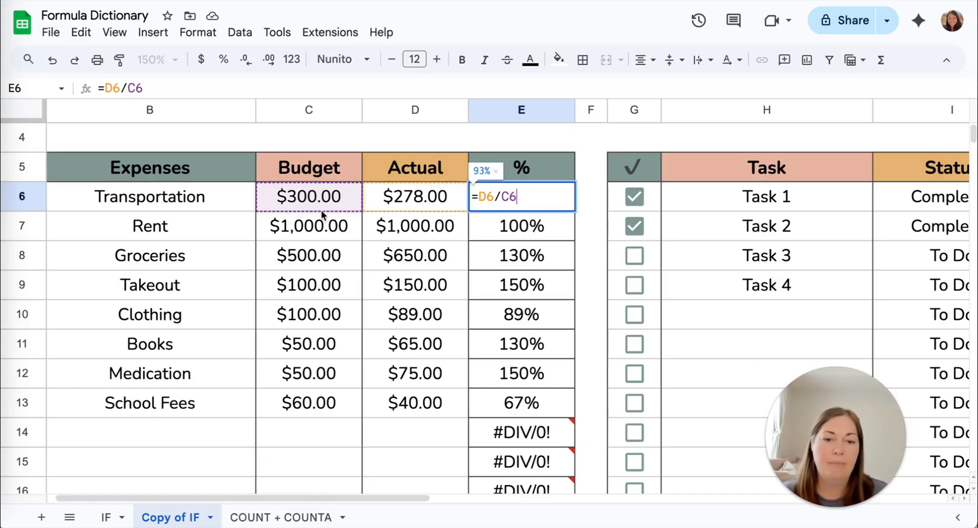
left_click(477, 198)
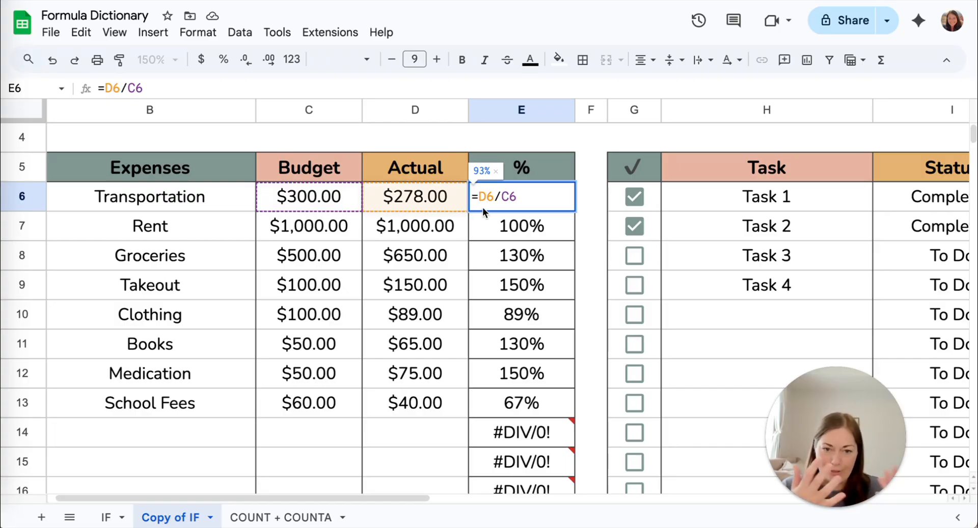
type("IFERROR")
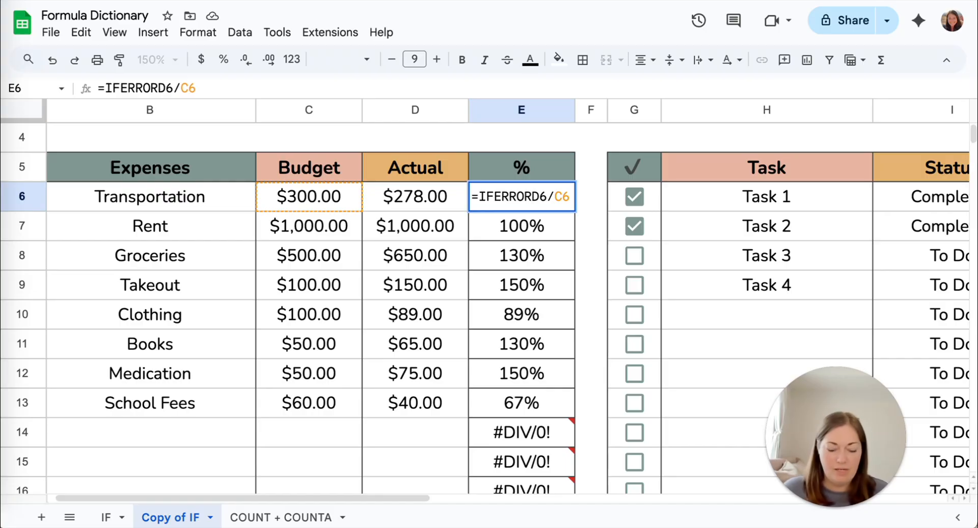
type("(")
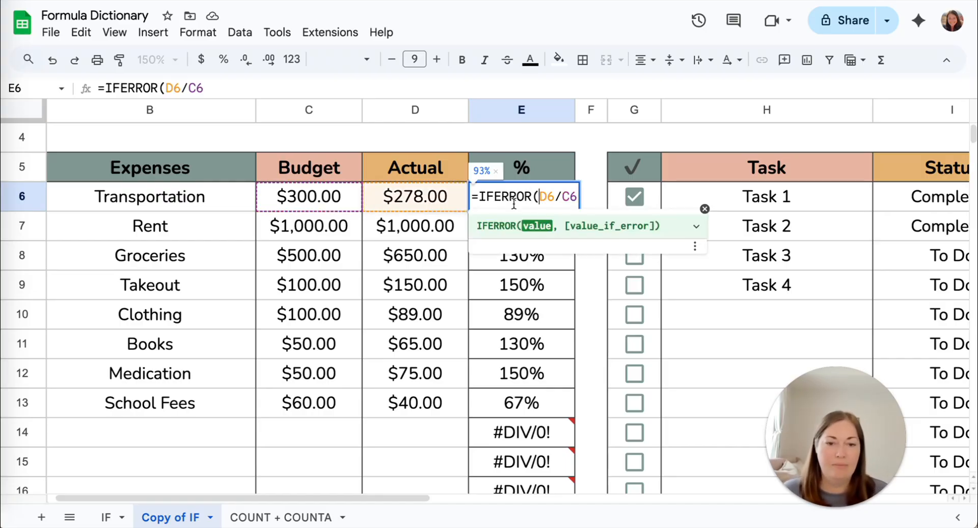
scroll(337, 222, "right", 1)
scroll(336, 223, "up", 1)
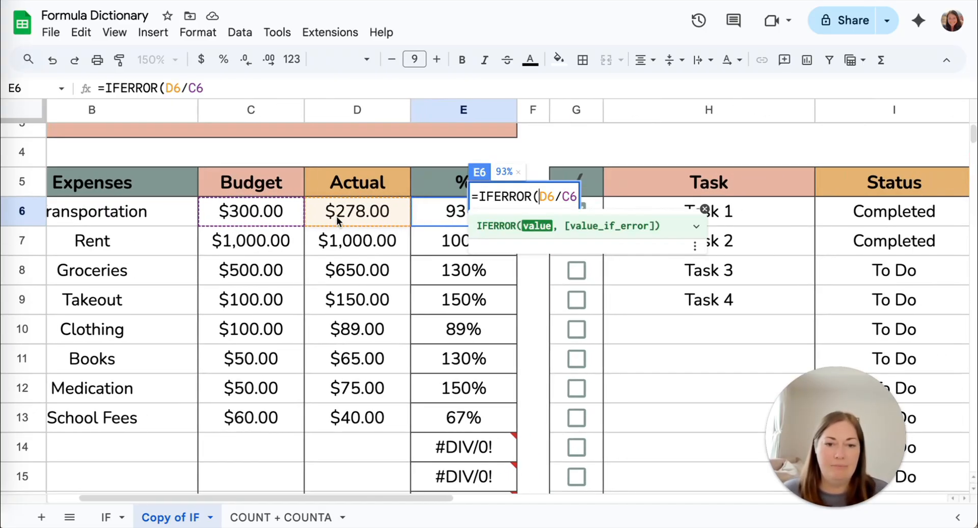
Complete the formula in E6 with 0 as the value if error, giving =IFERROR(D6/C6,0).
left_click(576, 196)
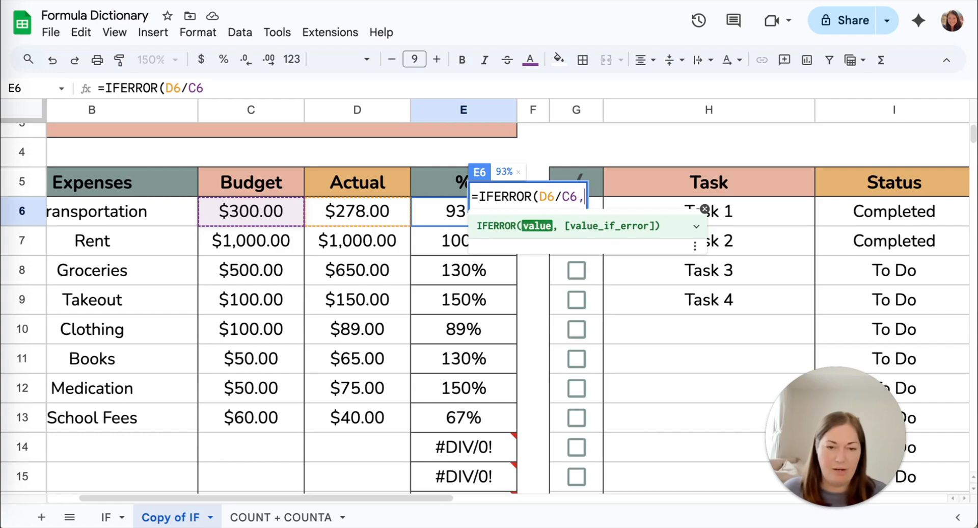
type(",")
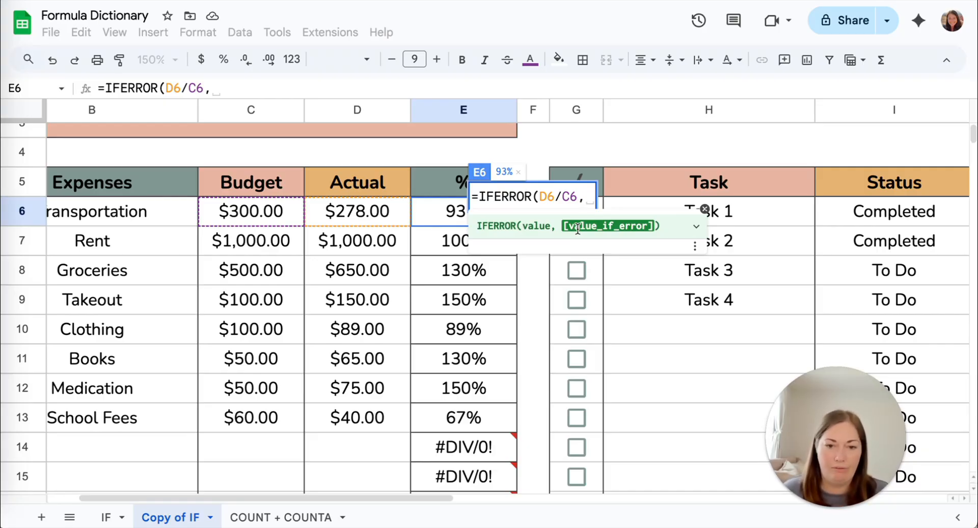
scroll(413, 251, "right", 2)
scroll(413, 252, "down", 1)
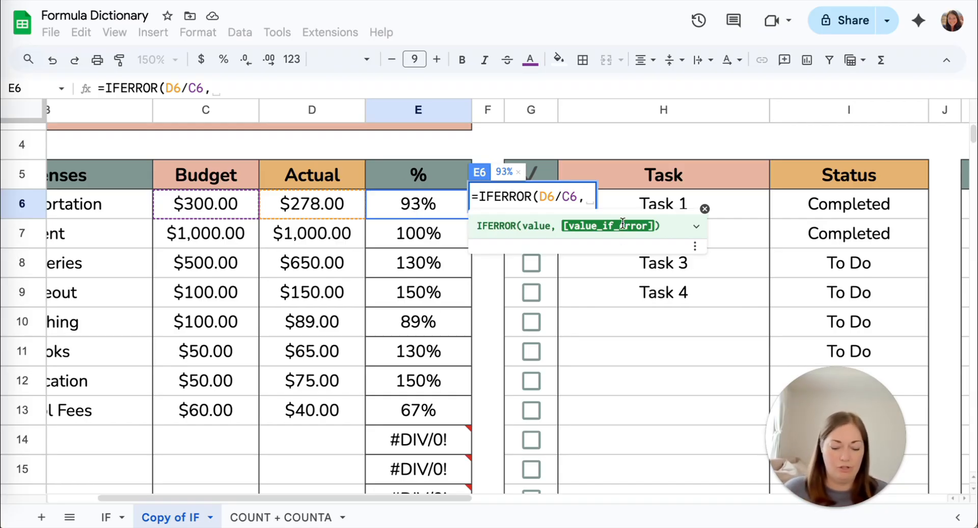
type("0)")
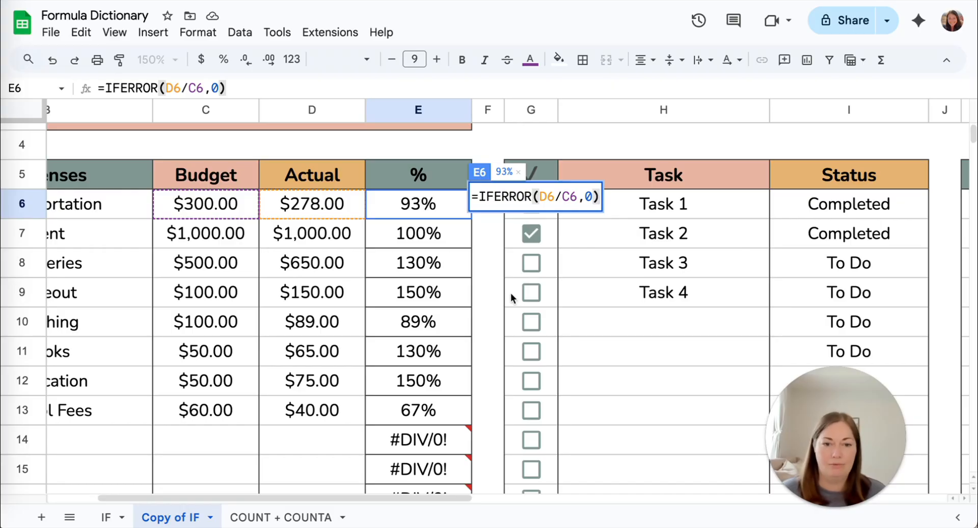
key("Return")
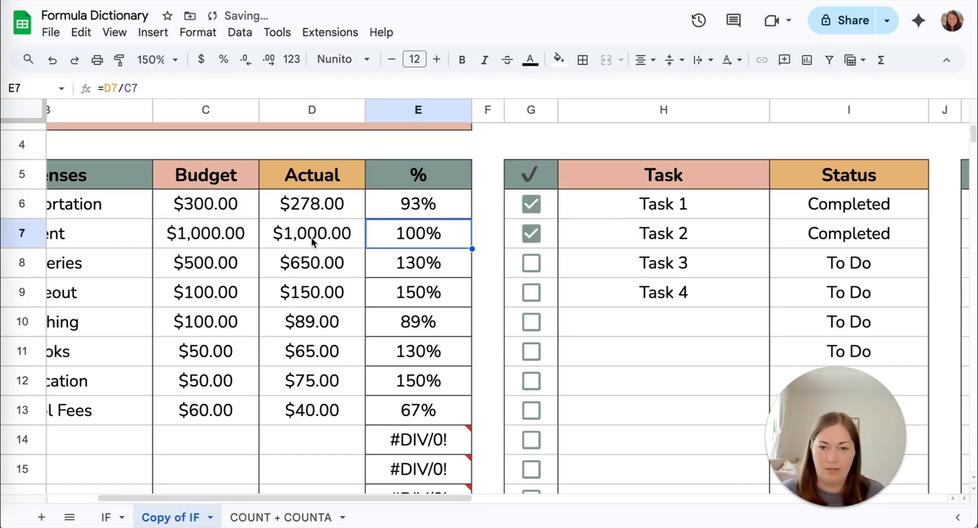
Clear the Budget and Actual amounts in C6:D13 and compare E6 with the other cells of the % column.
left_click(307, 418)
scroll(307, 418, "down", 2)
scroll(307, 418, "left", 1)
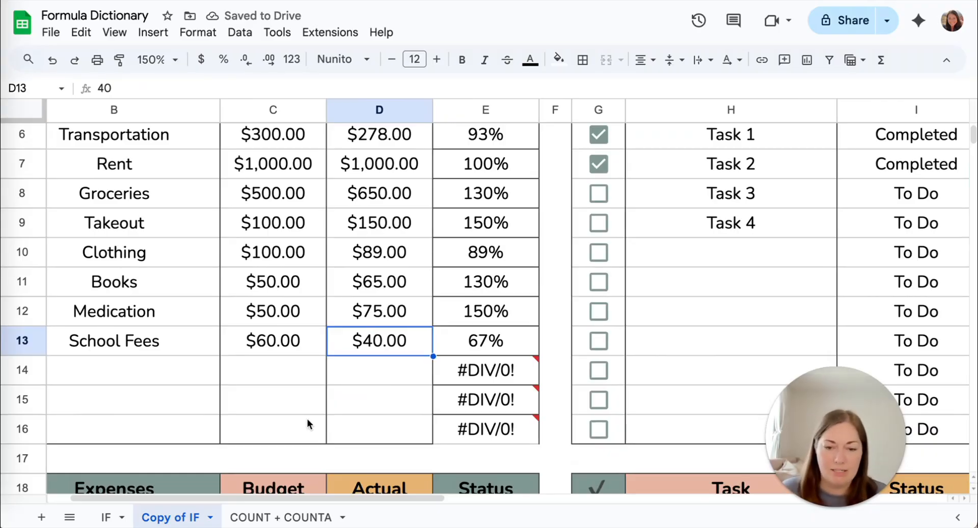
scroll(350, 377, "up", 4)
scroll(350, 377, "left", 1)
left_click(330, 273, "shift")
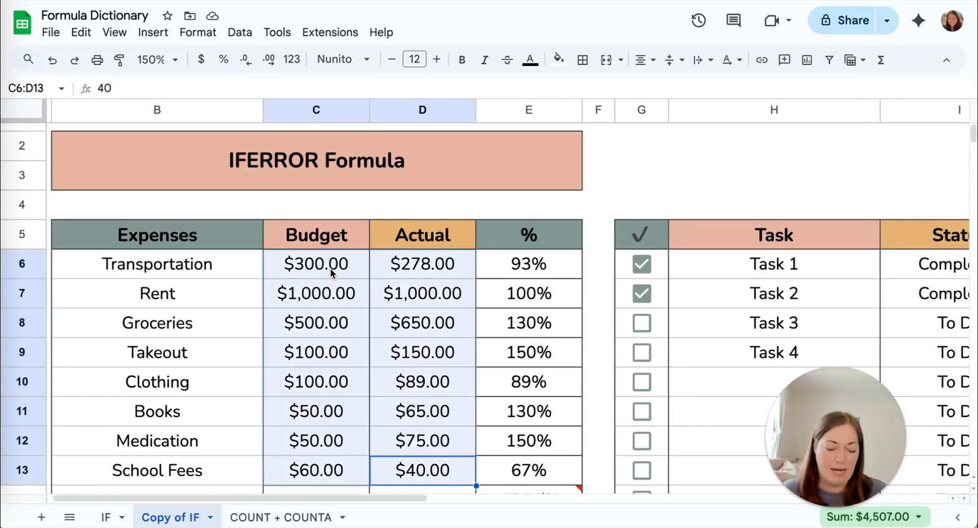
key("Delete")
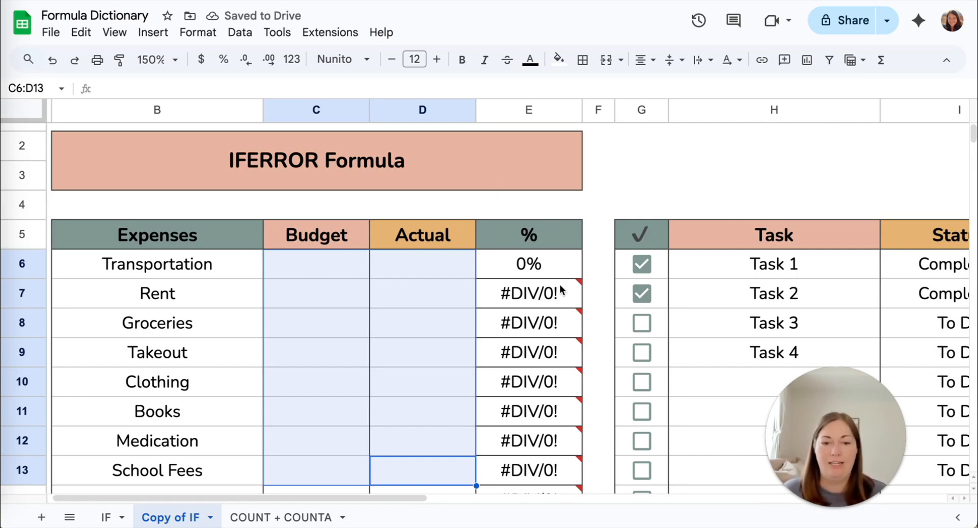
scroll(540, 393, "down", 5)
scroll(540, 394, "right", 1)
scroll(540, 393, "up", 3)
scroll(541, 399, "up", 1)
scroll(541, 399, "left", 1)
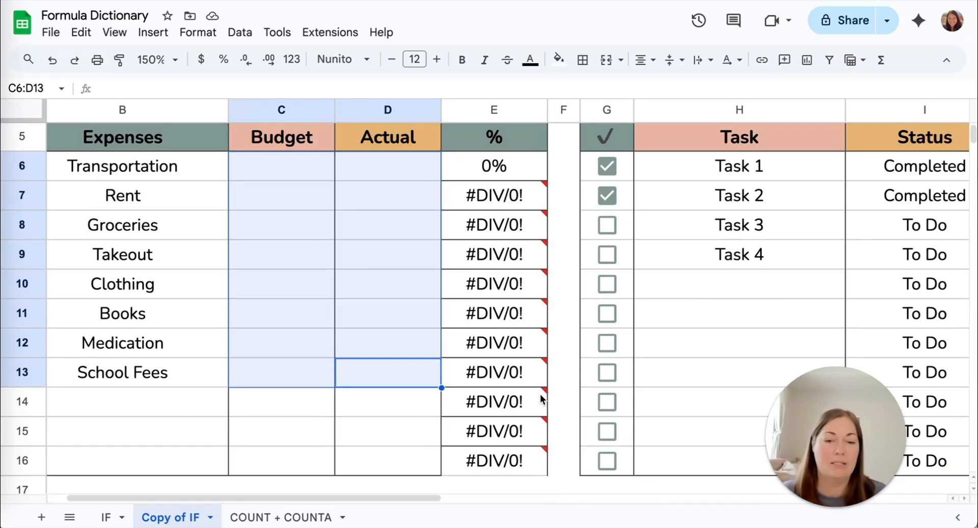
mouse_move(446, 285)
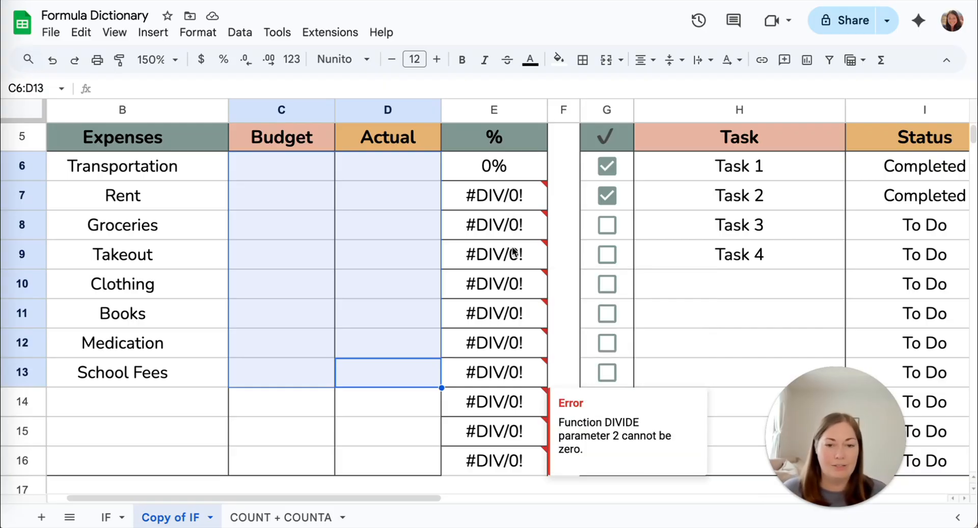
Review the value and value_if_error arguments in E6, and fill its IFERROR formula down through E16.
double_click(508, 166)
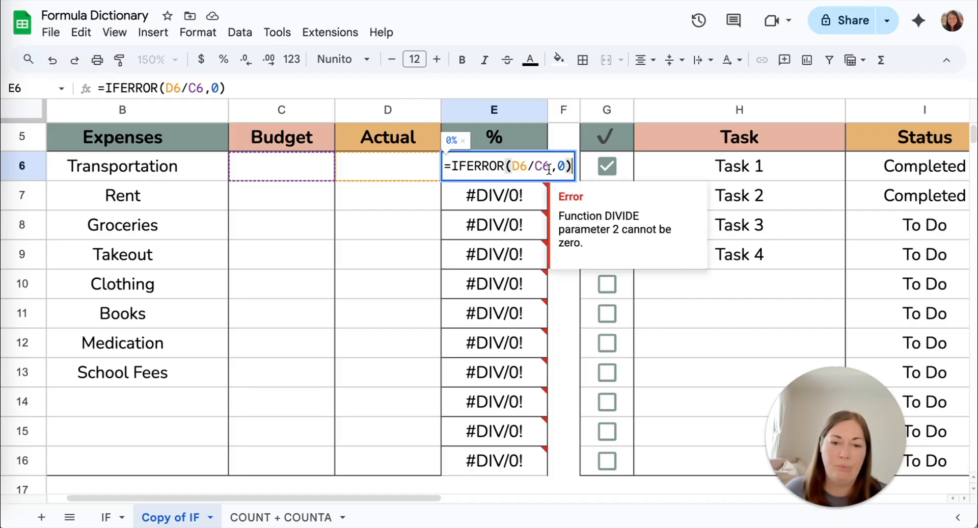
left_click_drag(513, 167, 554, 169)
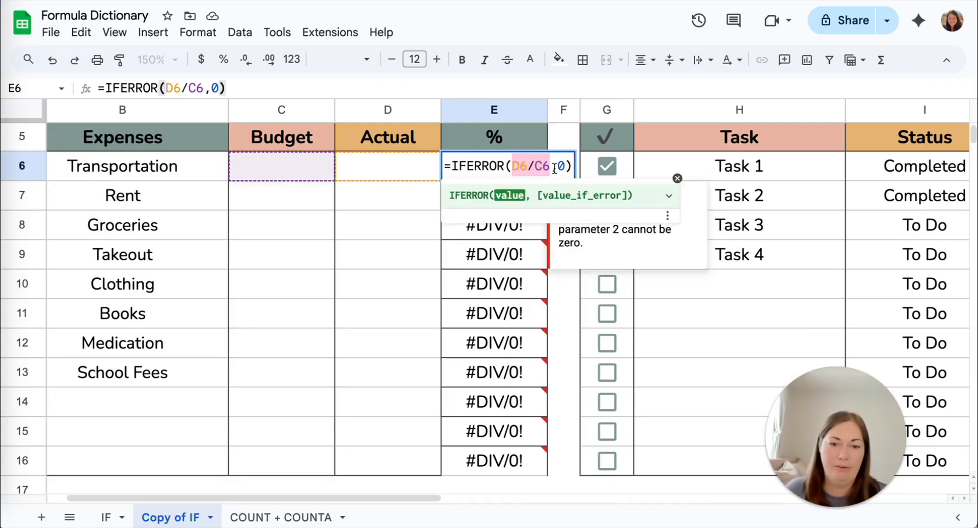
left_click(555, 167)
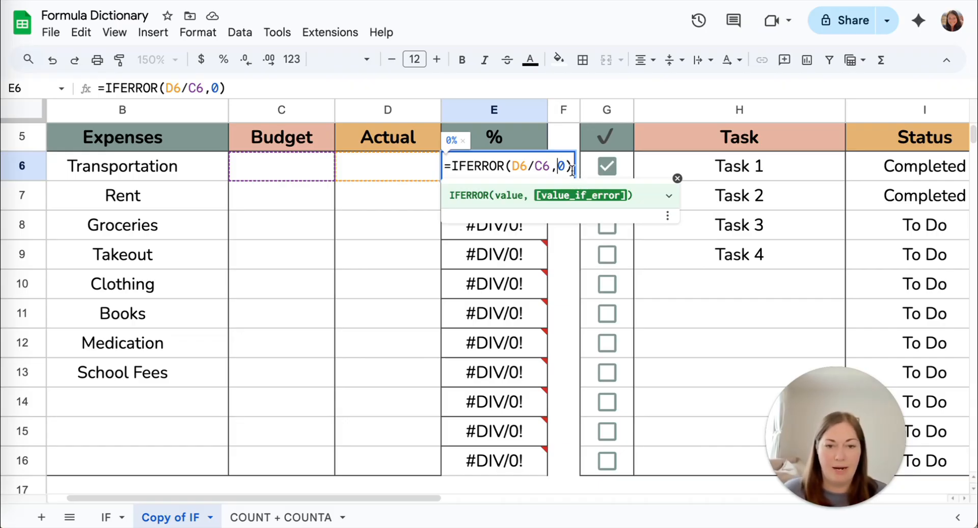
key("Return")
left_click(486, 169)
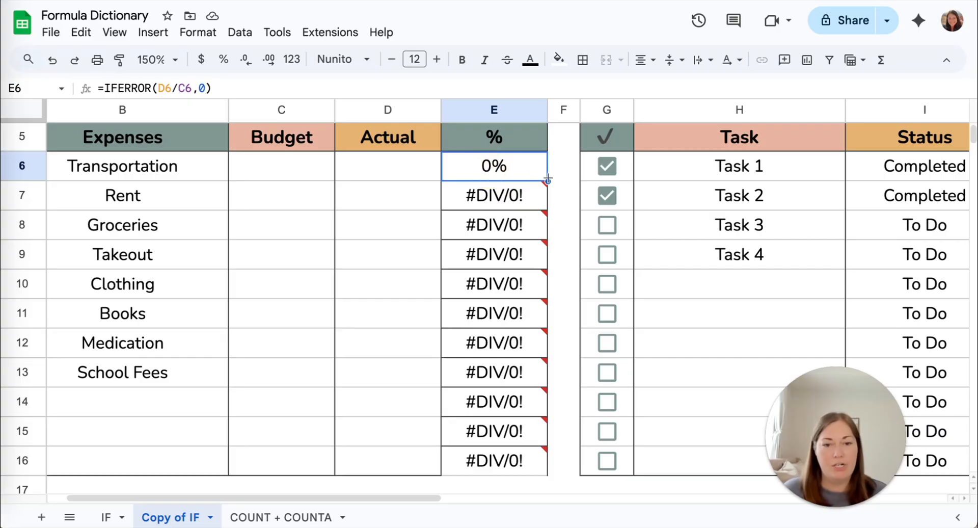
left_click_drag(548, 181, 543, 449)
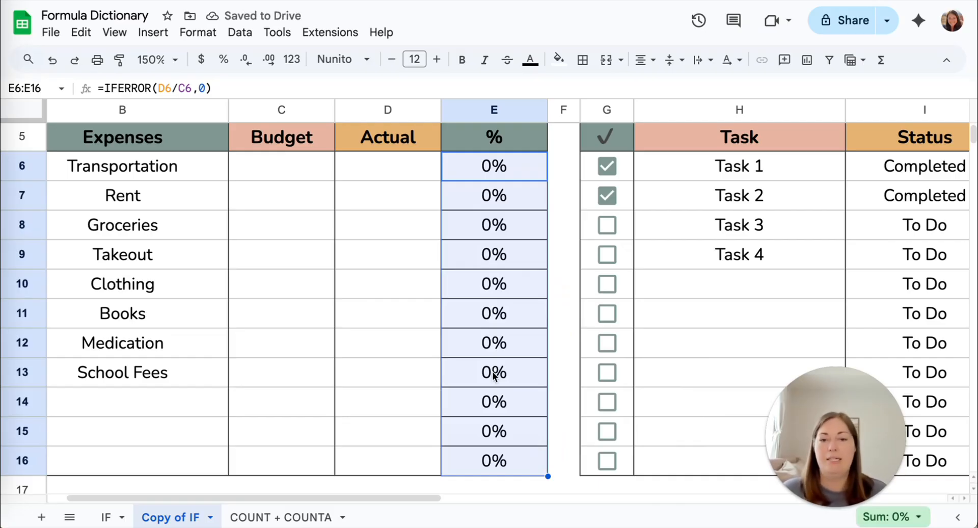
Enter 600 as the Budget and 550 as the Actual amount for Transportation.
left_click(272, 178)
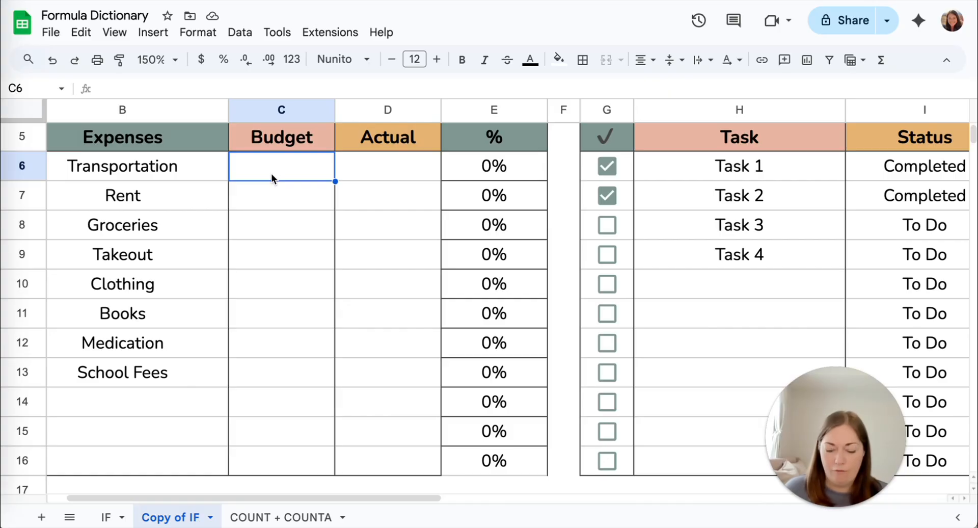
type("600")
key("Tab")
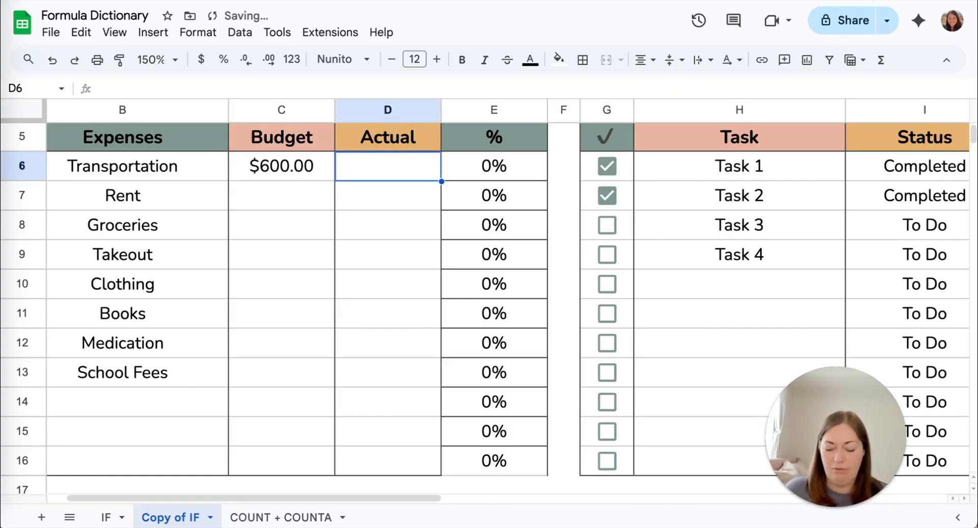
type("550")
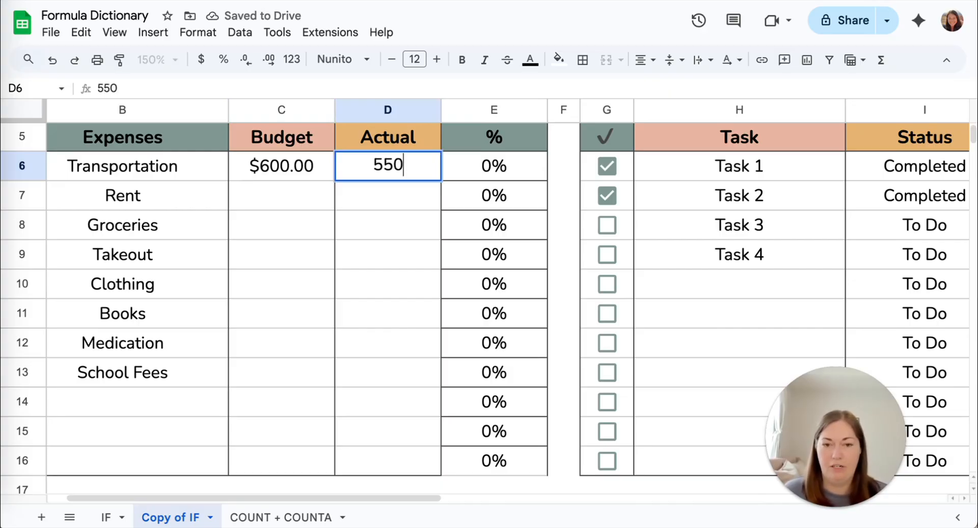
key("Return")
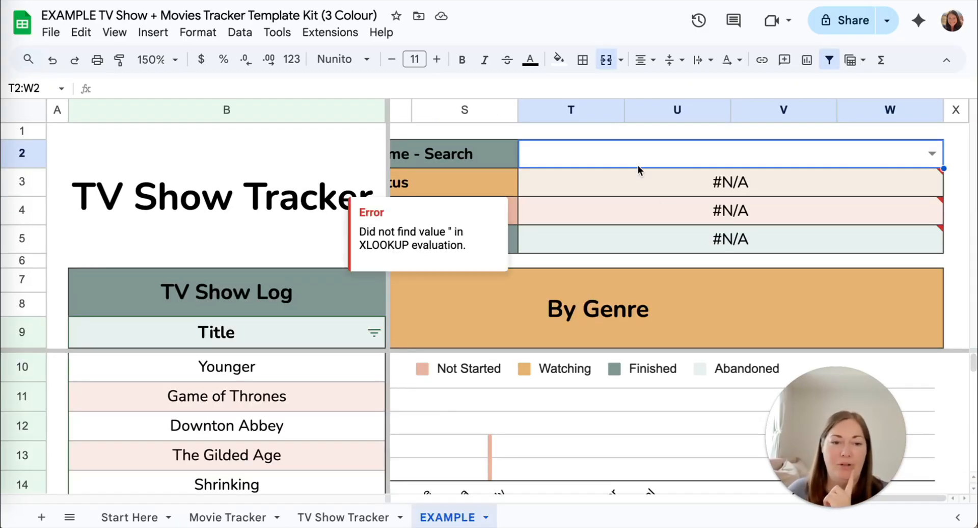
In the TV Show + Movies Tracker spreadsheet, go to the TV Show Tracker sheet and clear Downton Abbey from the show search.
left_click(326, 517)
scroll(677, 264, "right", 10)
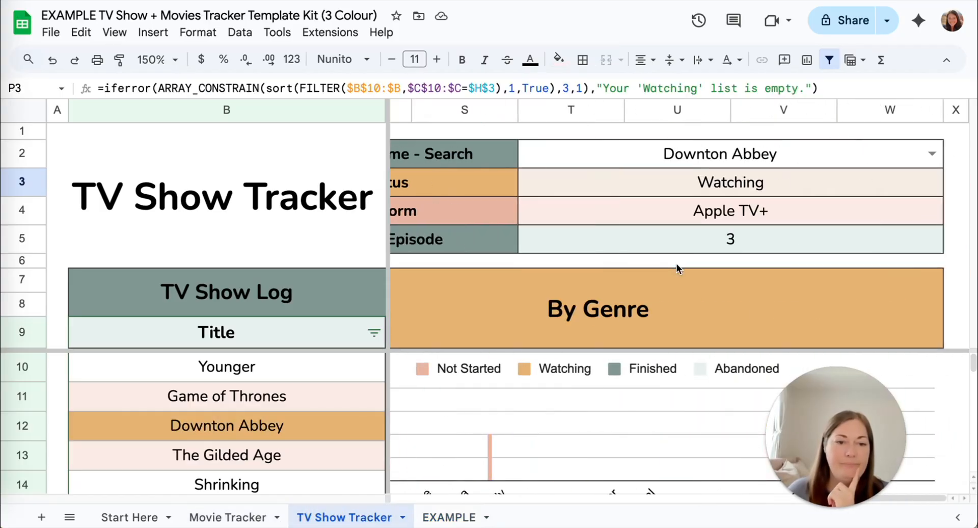
left_click(631, 153)
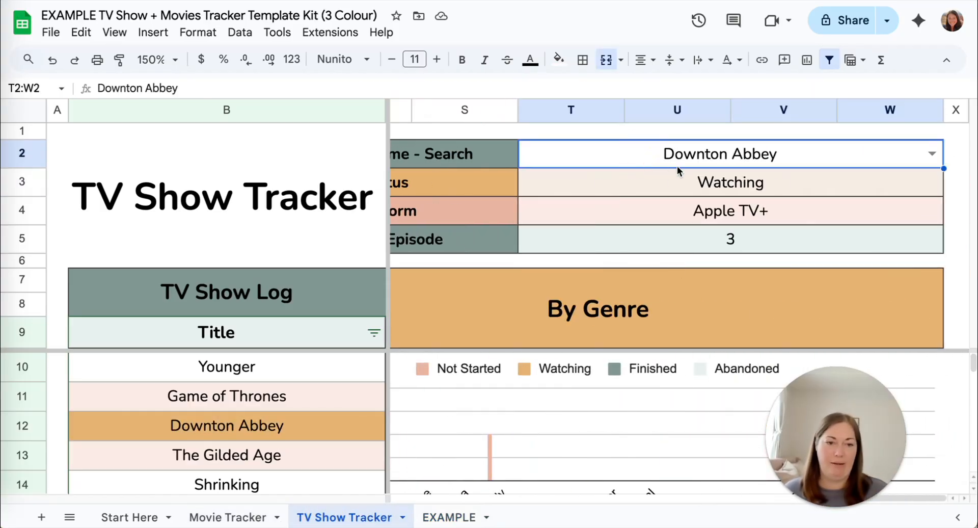
key("Delete")
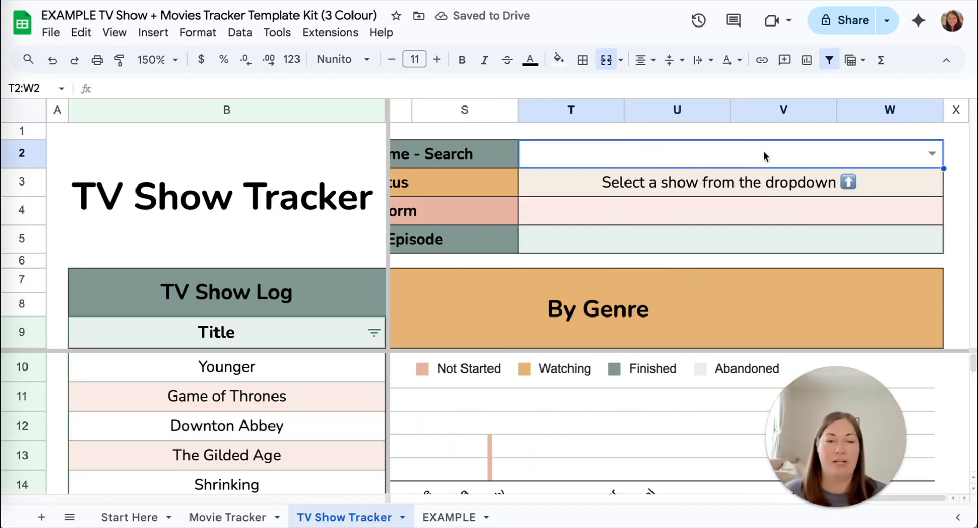
left_click(932, 154)
left_click(960, 158)
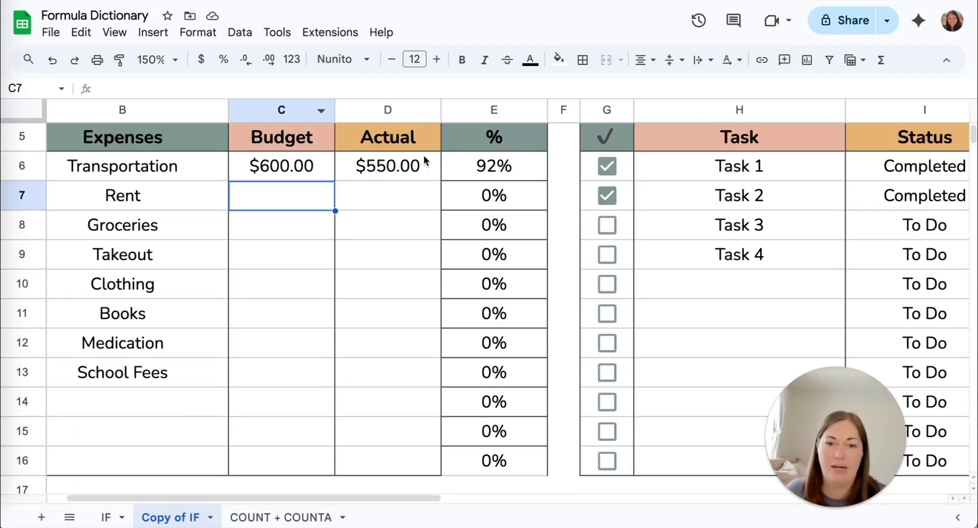
In the IFERROR formula in E6, replace the 0 fallback with the text "Add your budget numbers".
left_click(472, 169)
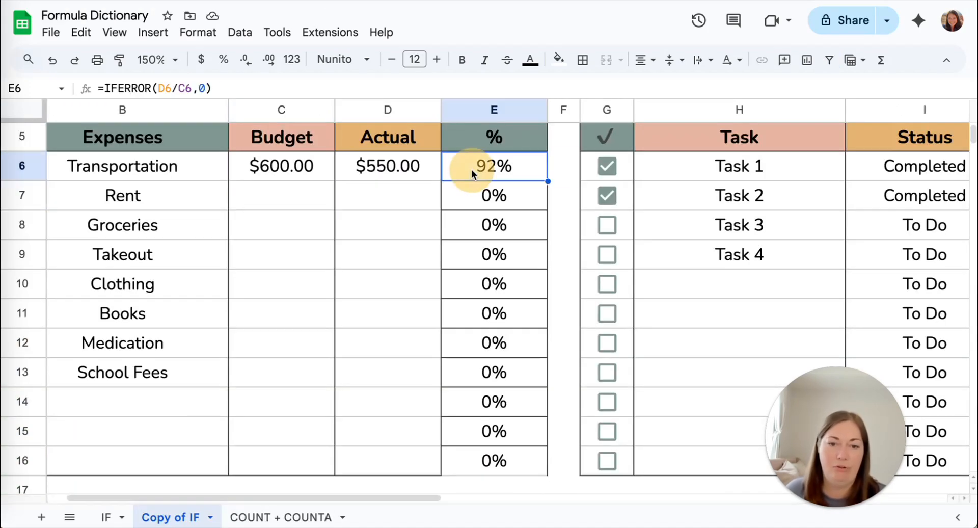
double_click(545, 177)
left_click(560, 167)
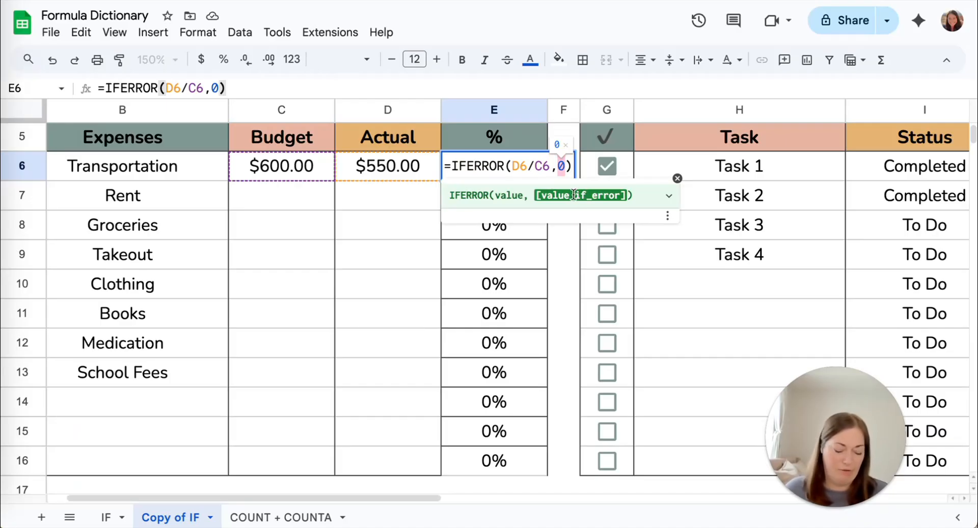
key("BackSpace")
type("\"ADd")
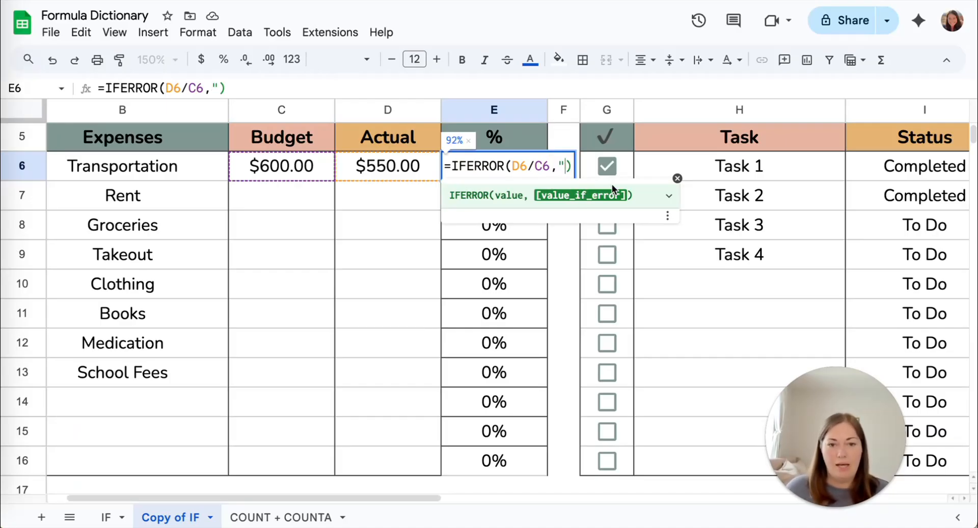
key("BackSpace")
key("BackSpace")
type("dd nu")
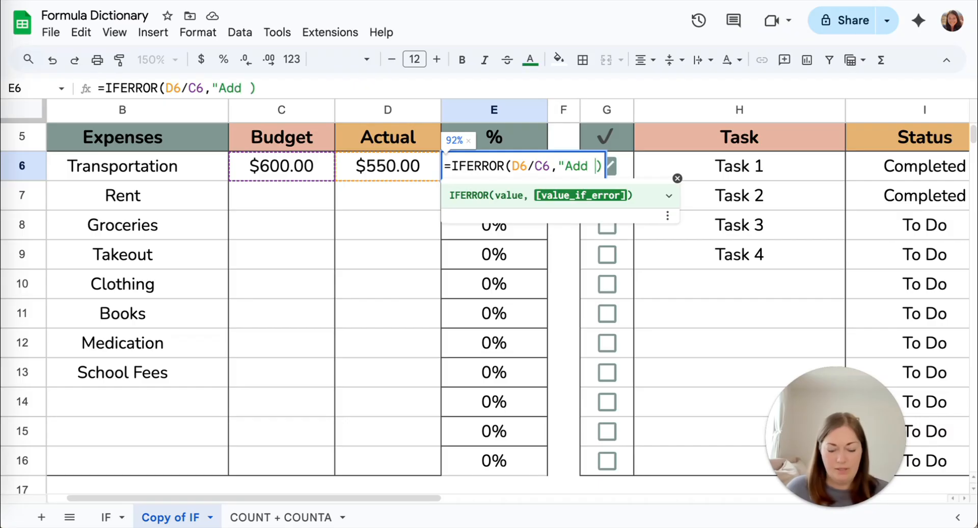
key("BackSpace")
key("BackSpace")
type("your bud")
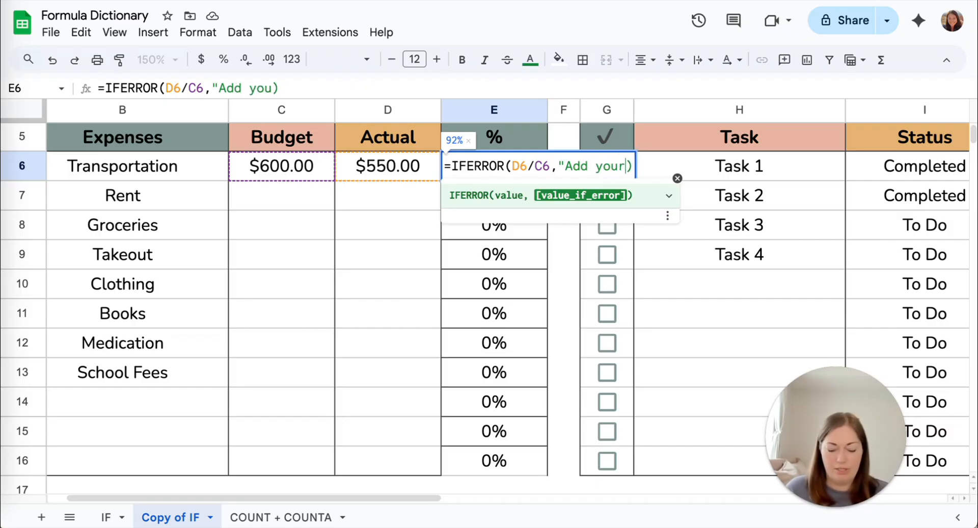
type("get numbers")
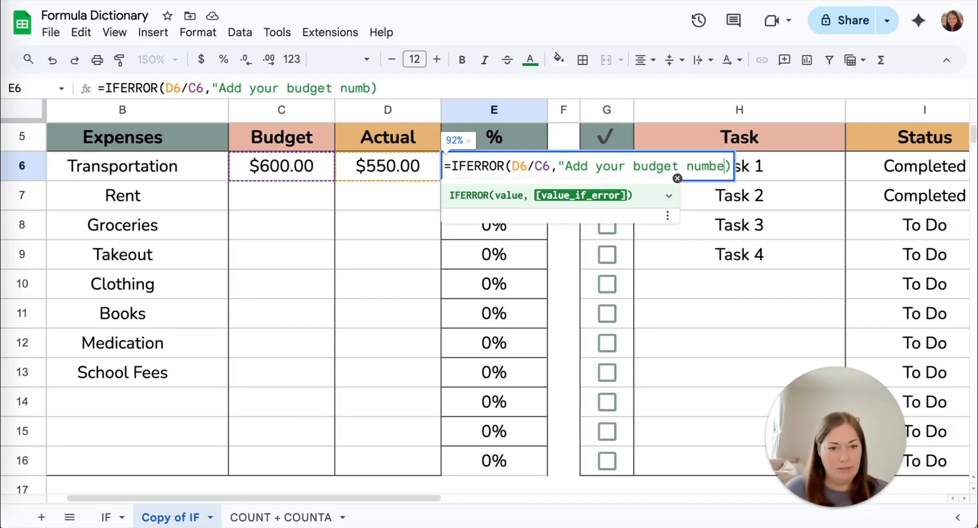
Find a left-arrow emoji with the search term "arrow", append it to the E6 message and close the quotation.
key("ctrl+super+space")
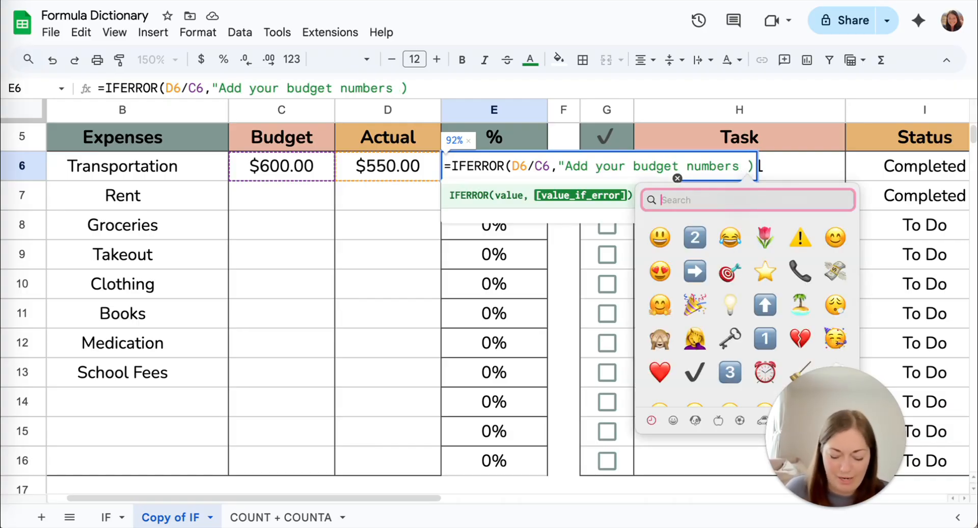
type("arrow")
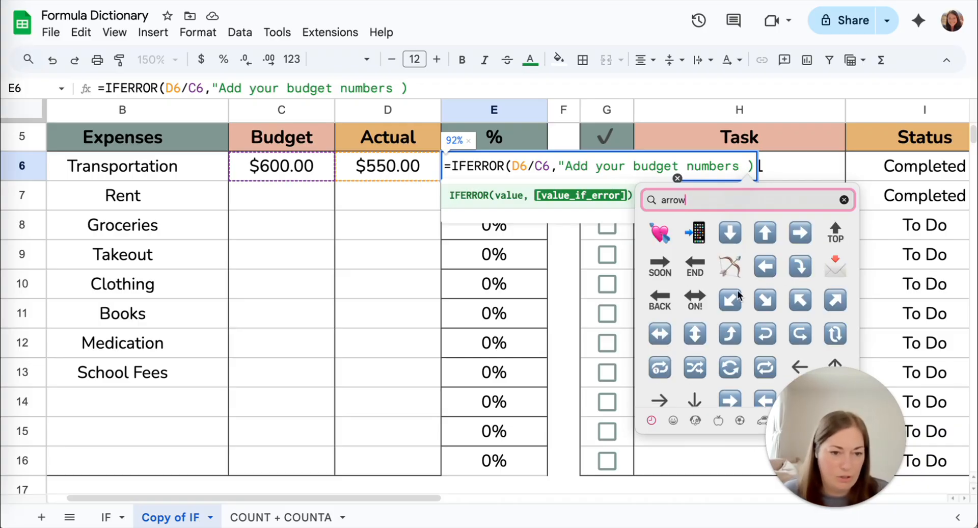
left_click(769, 266)
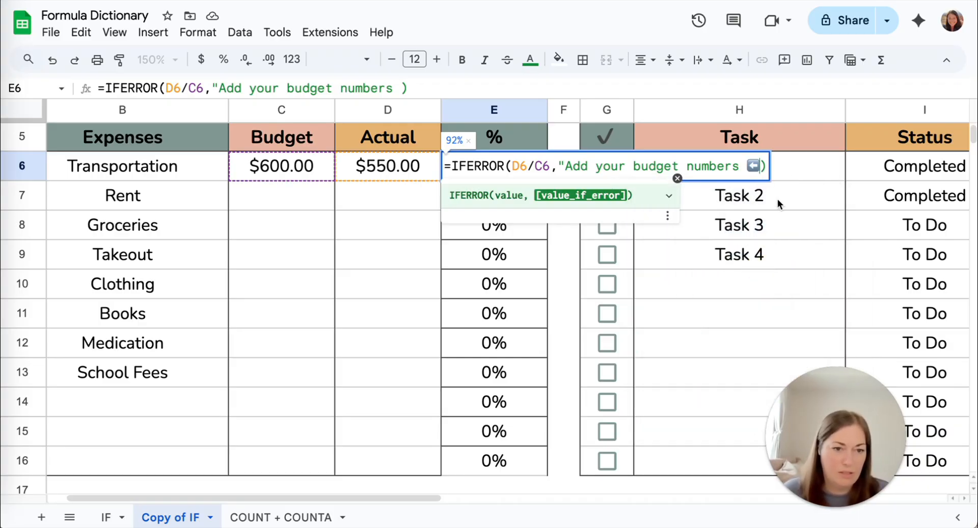
type("\"")
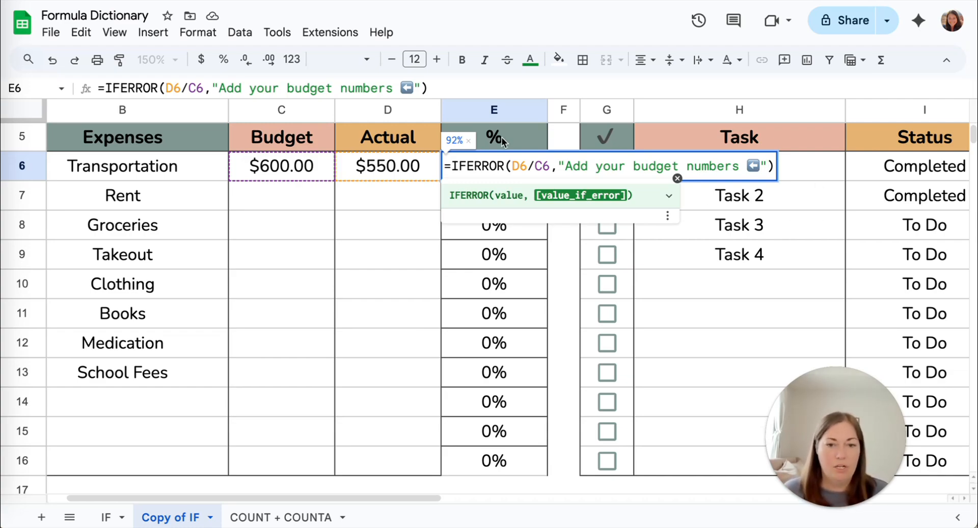
Review the D6/C6 value and the custom message argument in the E6 formula, and commit it.
left_click_drag(552, 167, 511, 167)
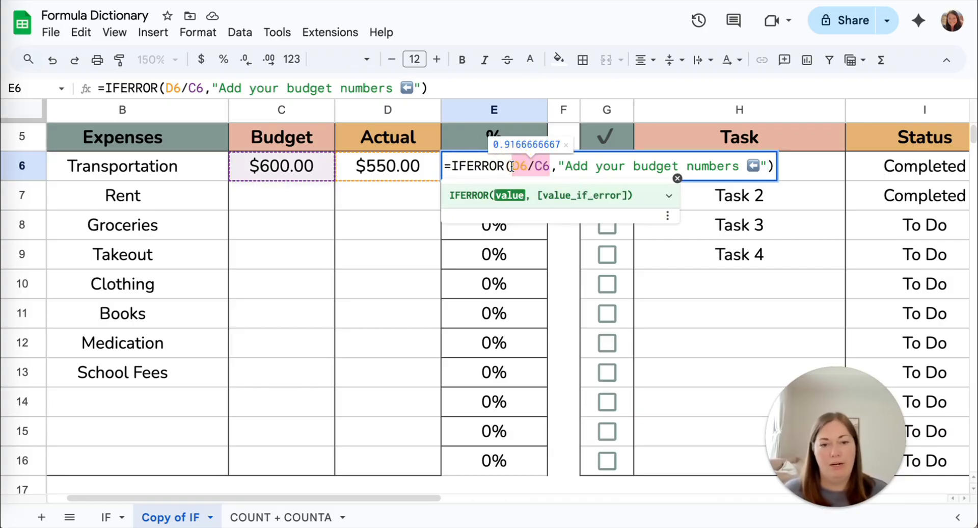
left_click(578, 166)
left_click_drag(559, 166, 767, 163)
key("Return")
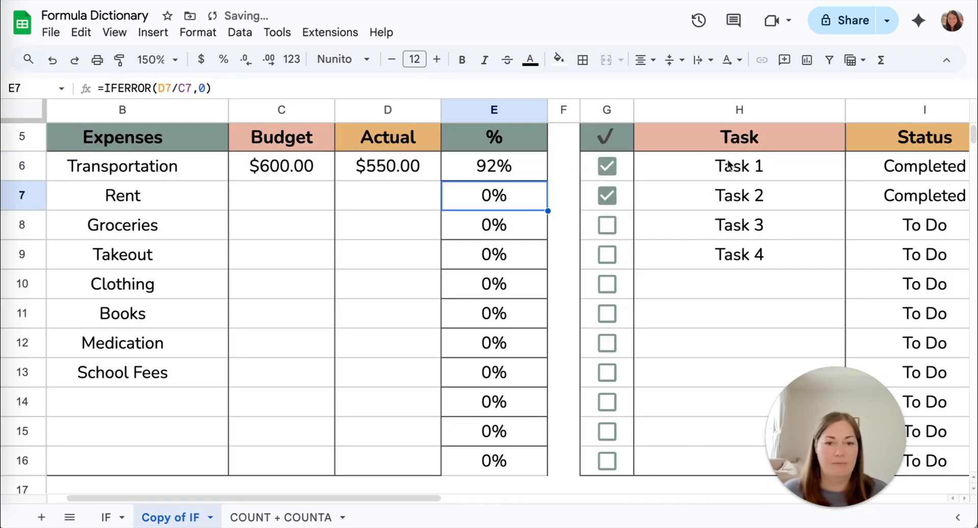
Set the width of the % column (E) to 300 pixels.
left_click(497, 109)
right_click(499, 108)
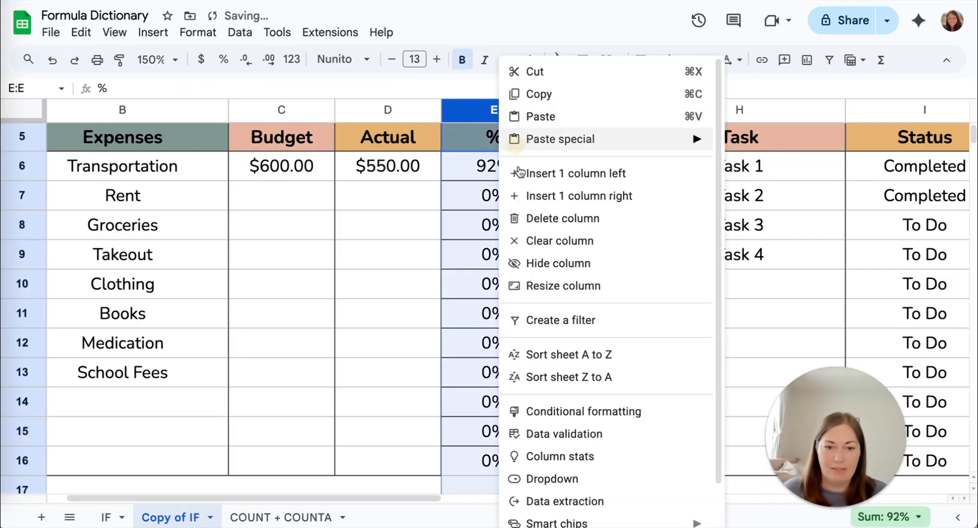
left_click(548, 285)
type("300")
key("Return")
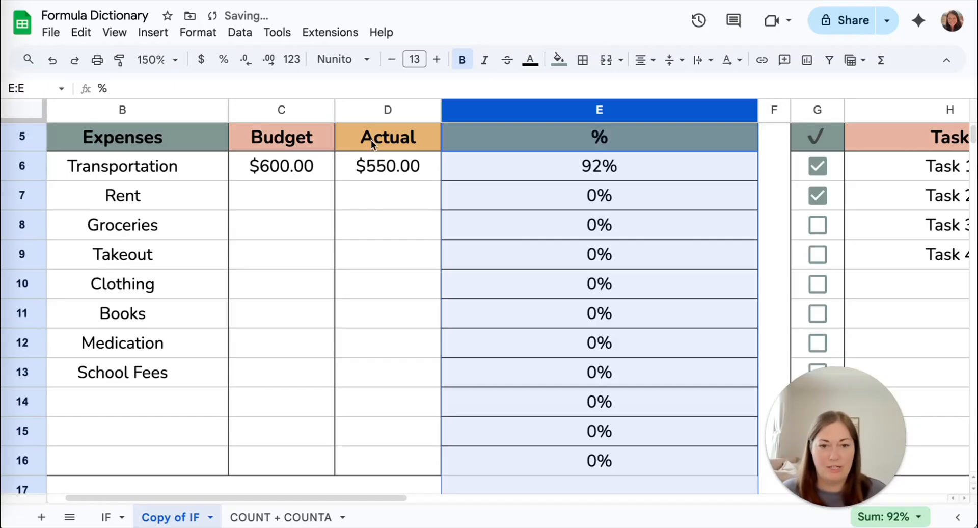
Clear the Budget and Actual amounts for Transportation in C6 and D6.
left_click(263, 171)
key("Delete")
left_click(389, 168)
key("Delete")
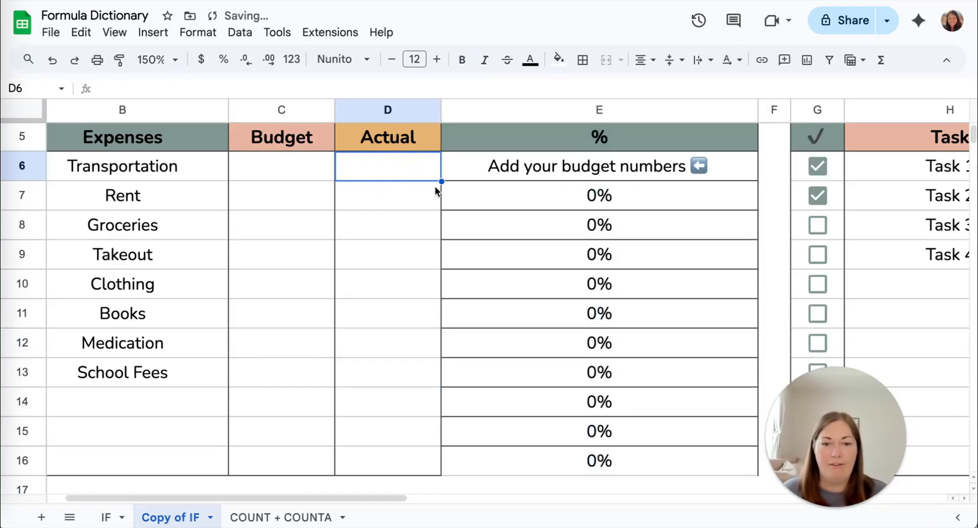
Fill the E6 formula with the custom message down through E16.
left_click(492, 245)
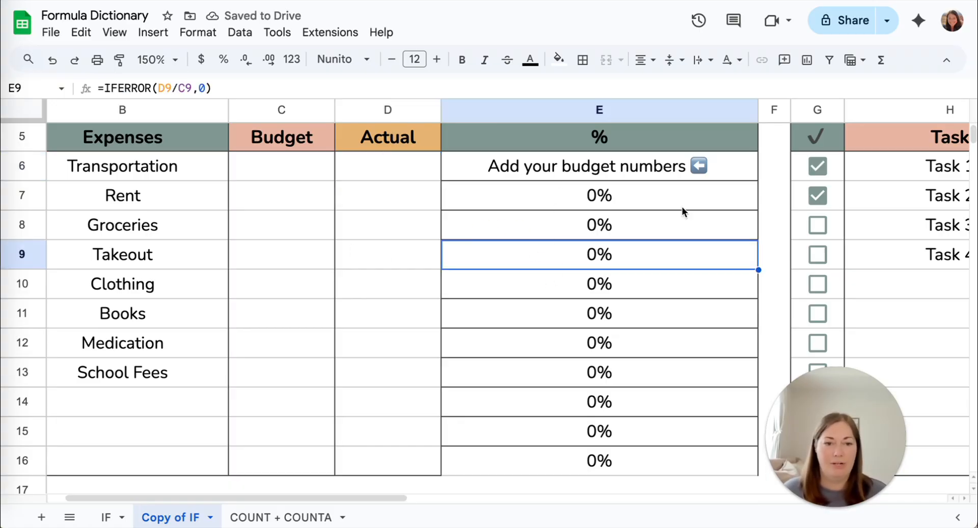
left_click(733, 176)
left_click_drag(757, 181, 733, 377)
scroll(580, 325, "up", 3)
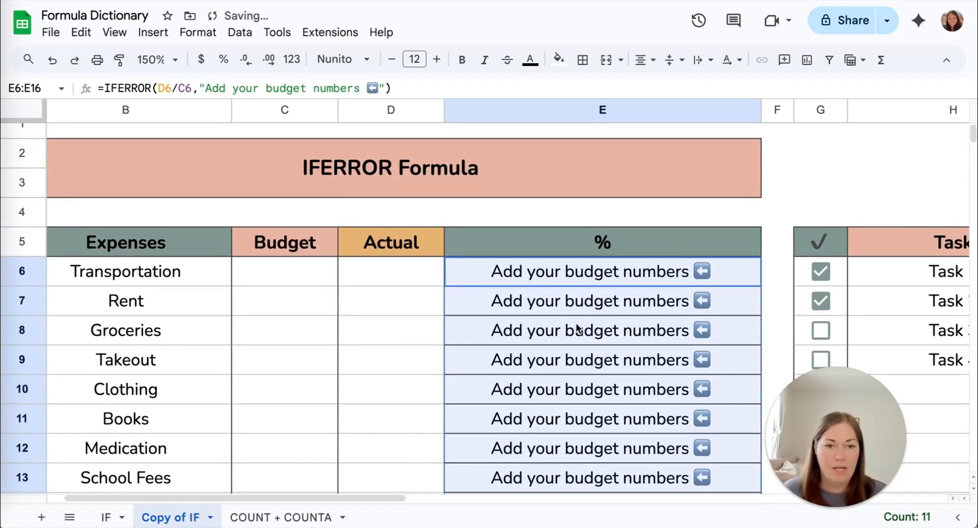
Enter 600 as the Budget and 400 as the Actual amount for Transportation.
left_click(306, 276)
type("600")
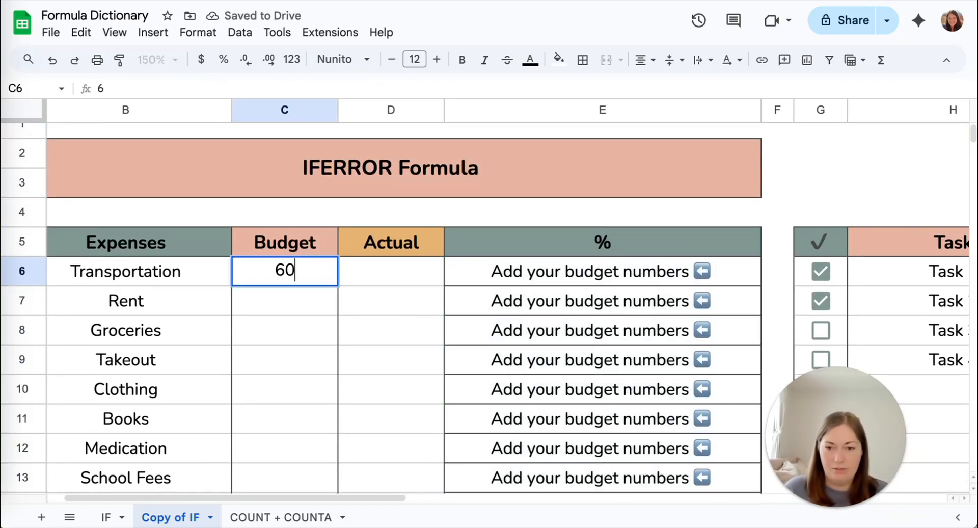
key("Tab")
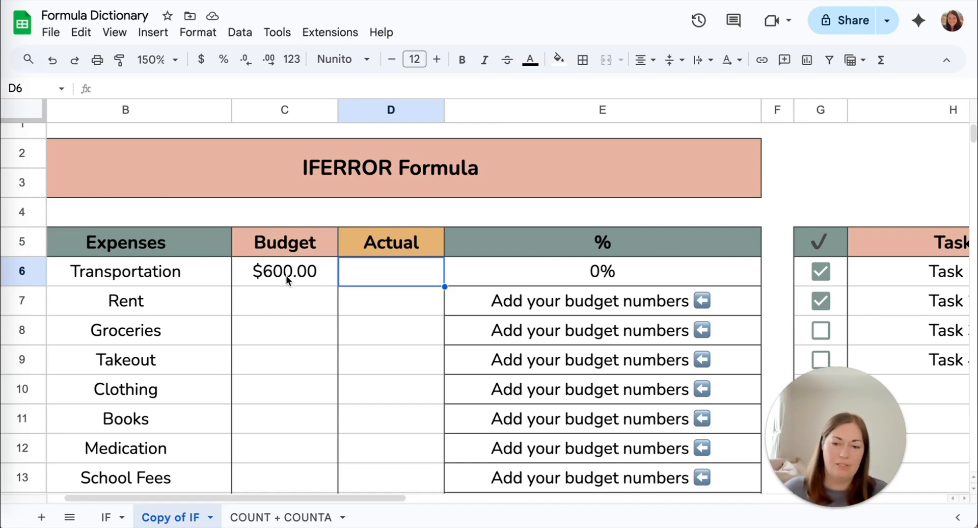
type("400")
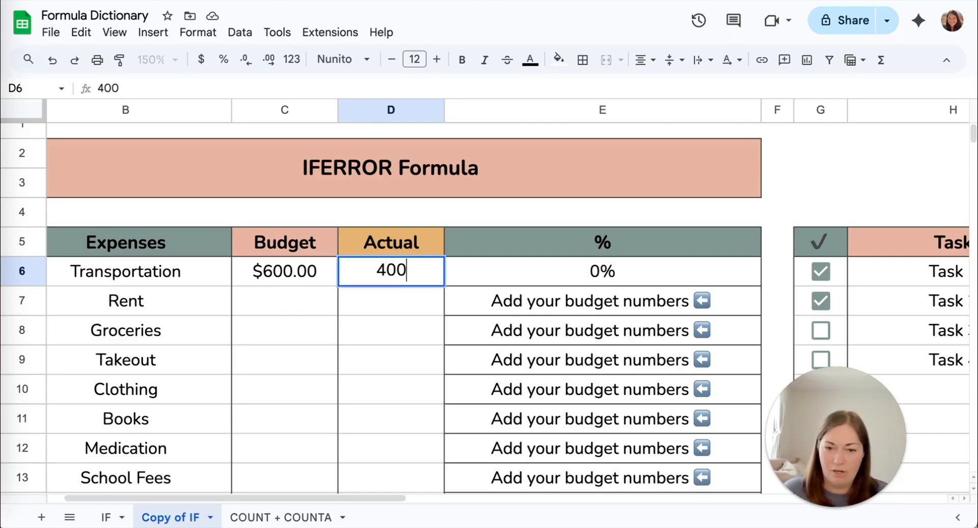
key("Return")
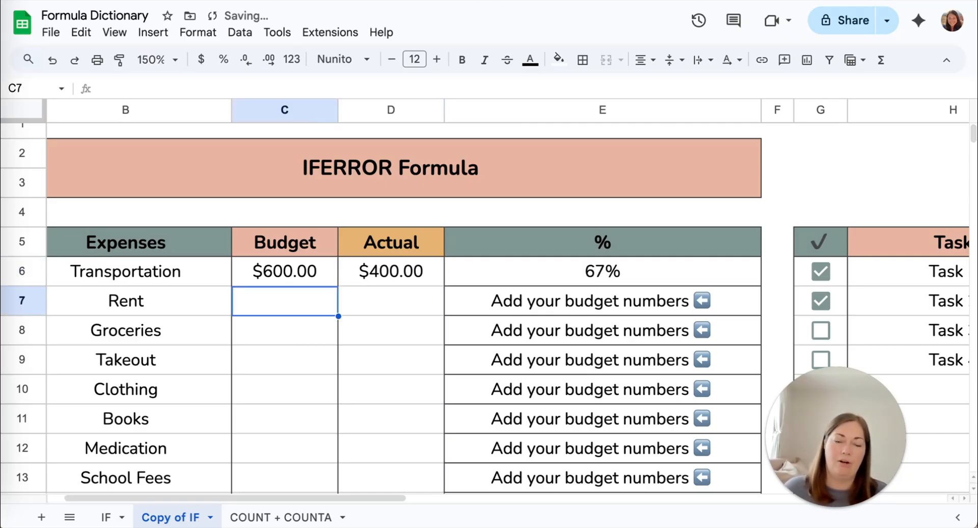
Open the E6 formula and highlight its custom message text in the value_if_error argument.
left_click(624, 280)
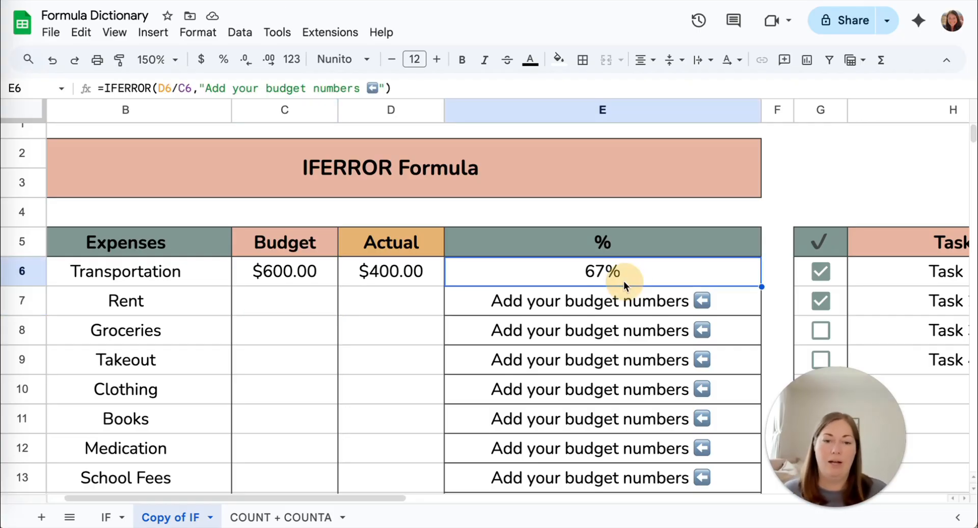
double_click(624, 281)
left_click(746, 275)
left_click_drag(746, 275, 563, 267)
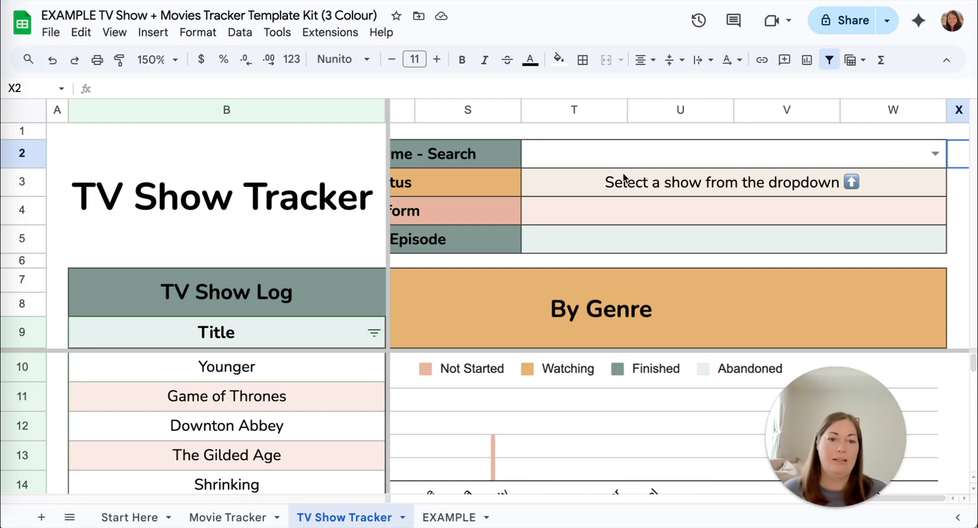
In the TV Show + Movies Tracker spreadsheet, choose The Gilded Age in the TV Show Tracker search and review its details.
left_click(934, 153)
left_click(679, 235)
scroll(623, 208, "left", 3)
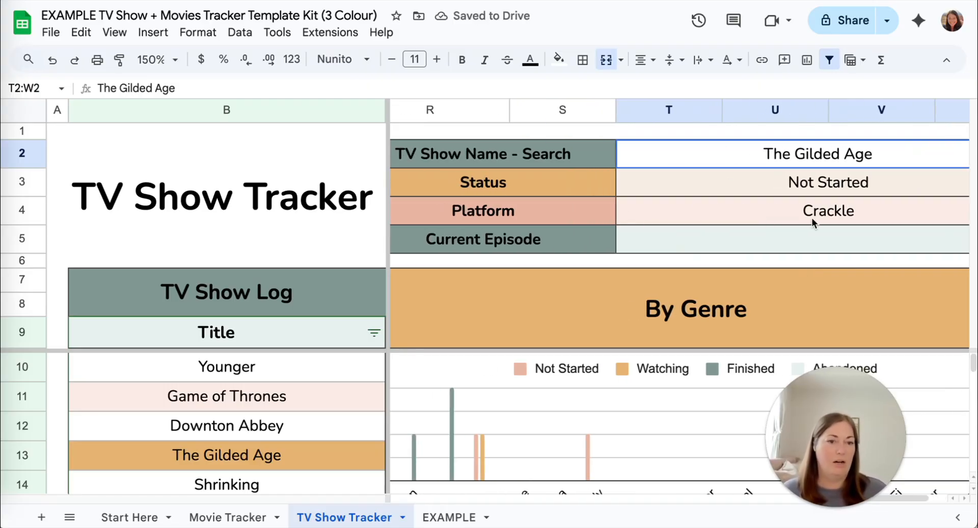
scroll(657, 206, "right", 3)
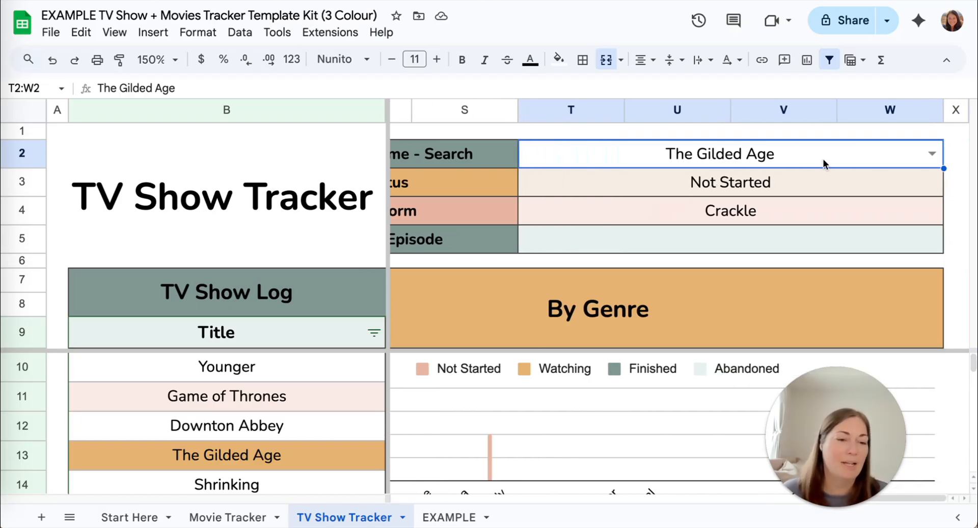
Try to clear The Gilded Age from the show search cell T2:W2.
left_click(933, 153)
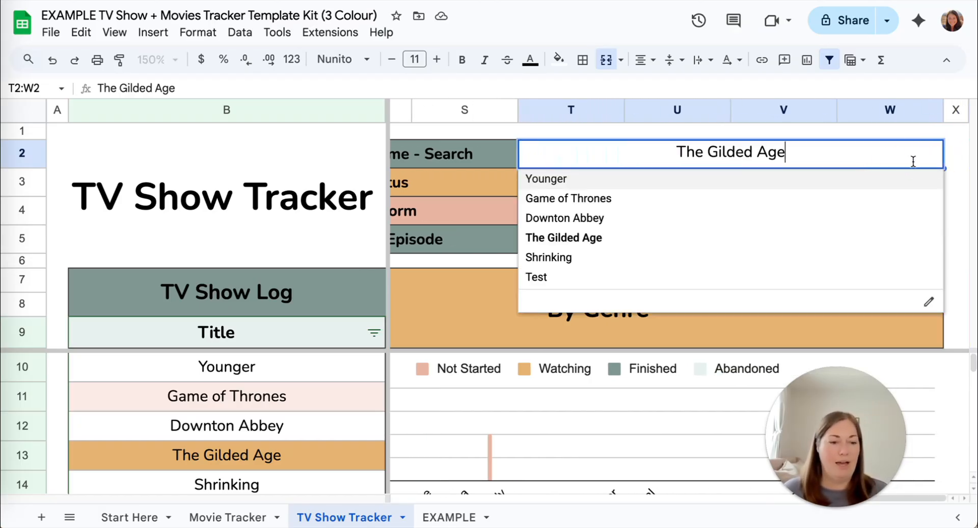
left_click(837, 158)
triple_click(837, 158)
key("BackSpace")
key("Return")
left_click(891, 160)
double_click(890, 158)
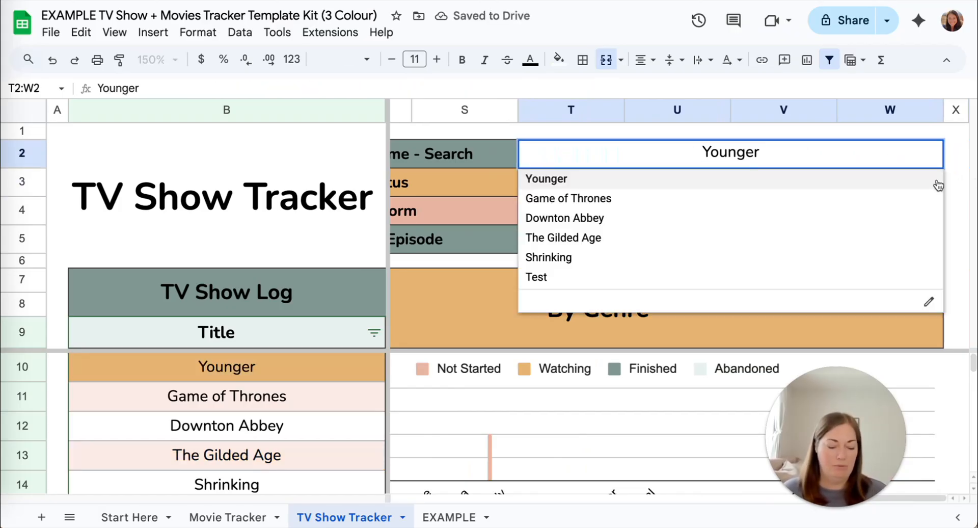
left_click(960, 184)
Clear Younger from the show search, and commit the open E6 formula in the Formula Dictionary spreadsheet.
left_click(840, 156)
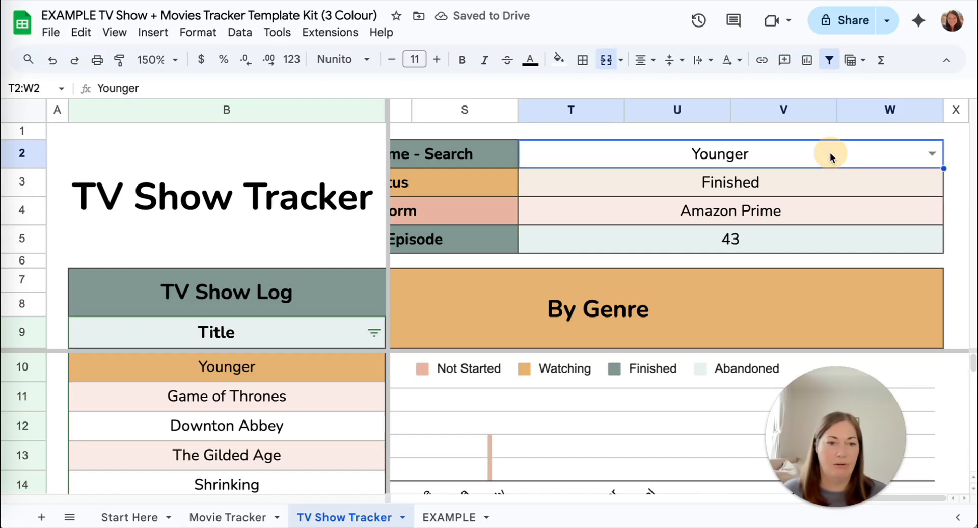
double_click(894, 155)
key("Return")
left_click(837, 154)
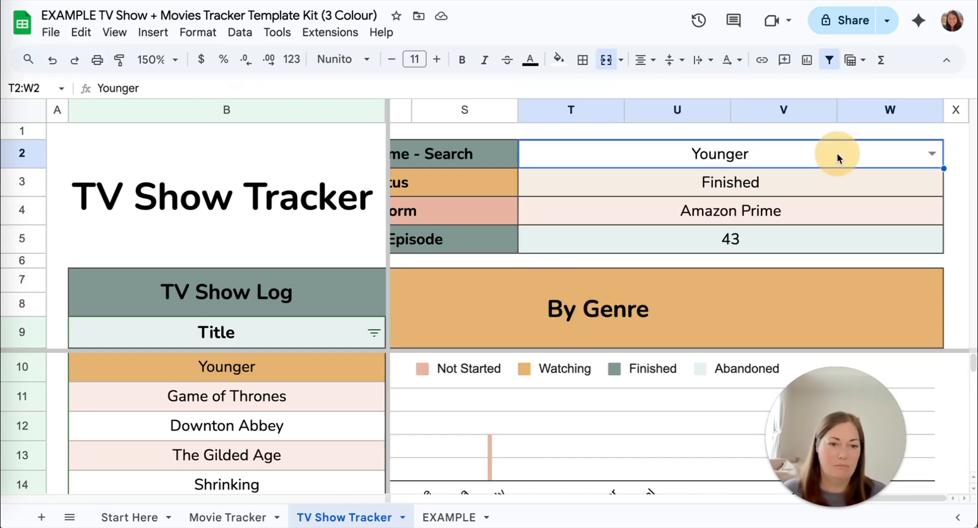
key("Delete")
left_click(965, 171)
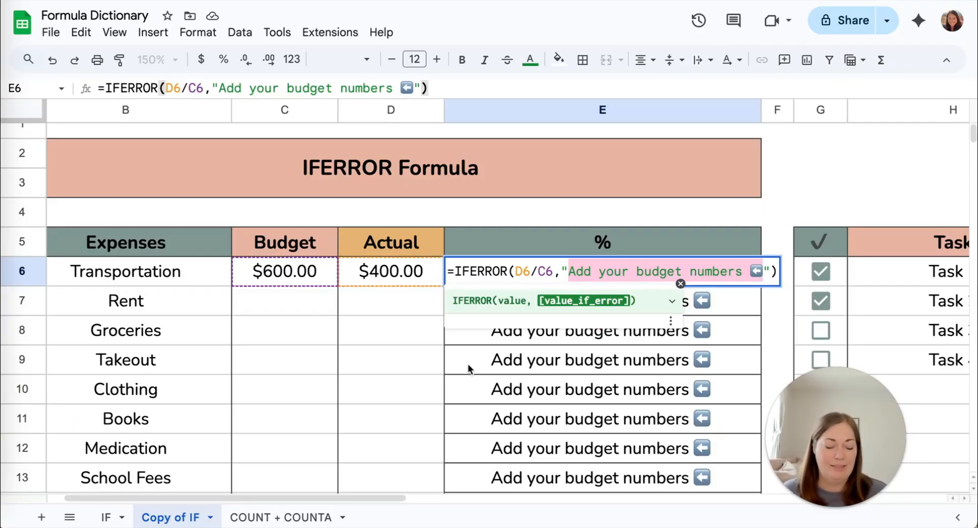
key("Return")
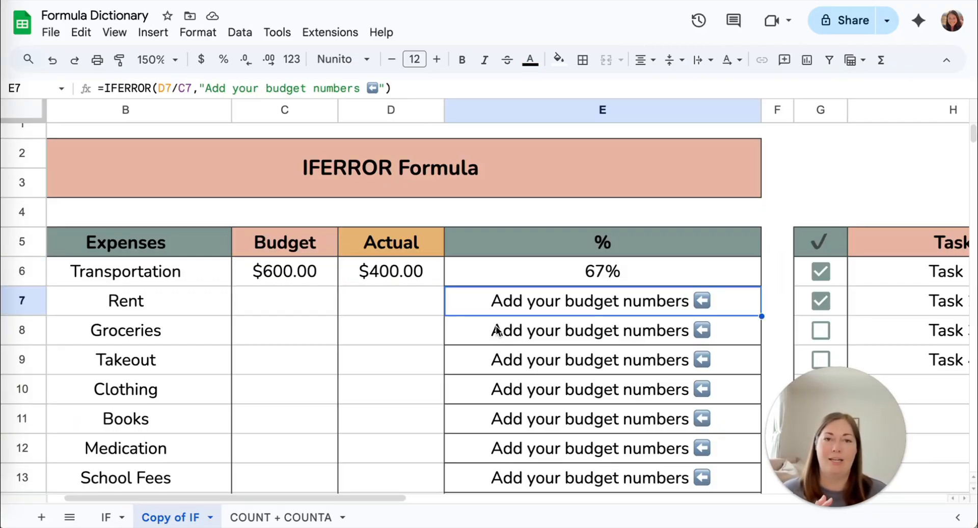